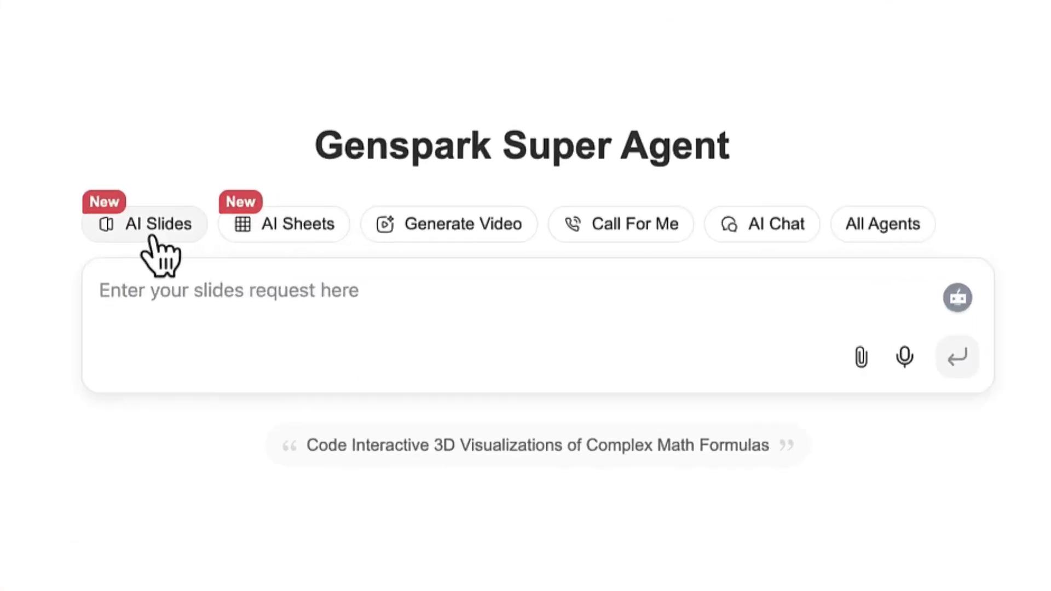
Open the AI Slides agent
click(399, 241)
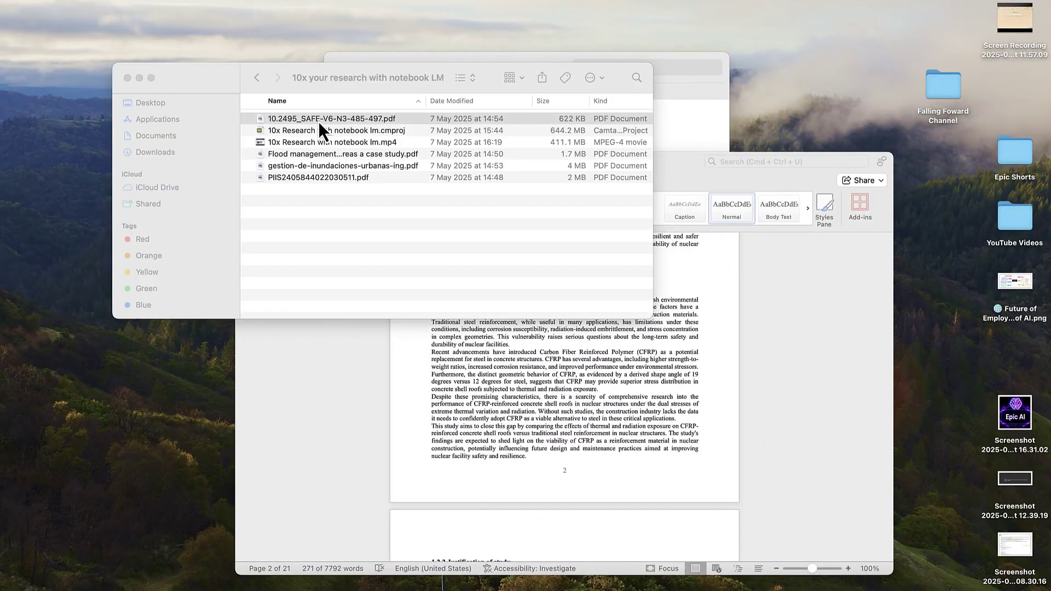
Open 10.2495_SAFE-V6-N3-485-497.pdf and skim the article's abstract, flood plain map and sections on flood risk management in Nigeria
double_click(319, 119)
scroll(347, 323, down, 10)
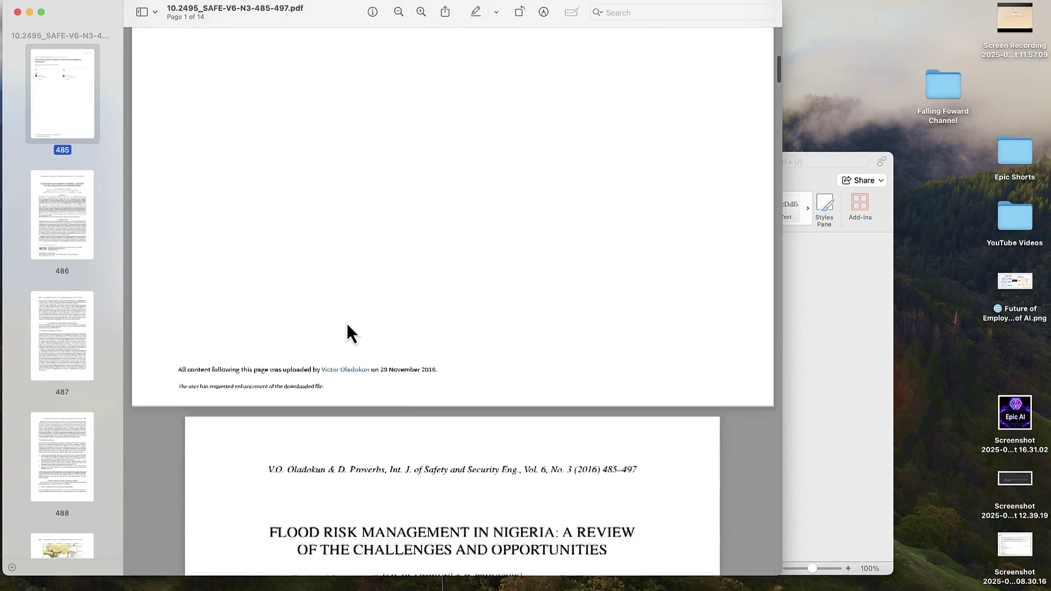
scroll(347, 322, down, 7)
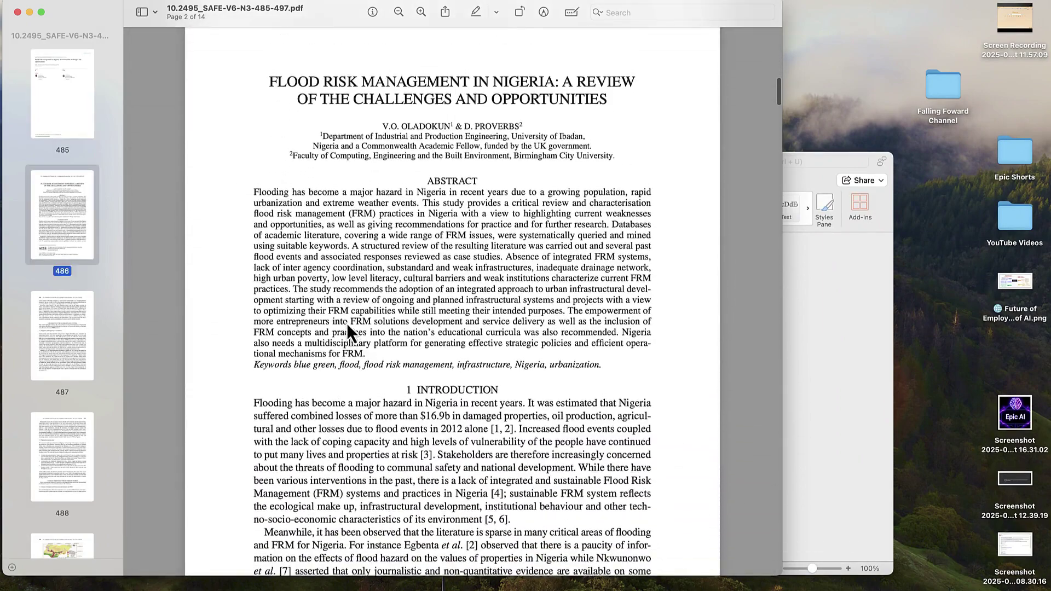
scroll(347, 323, down, 15)
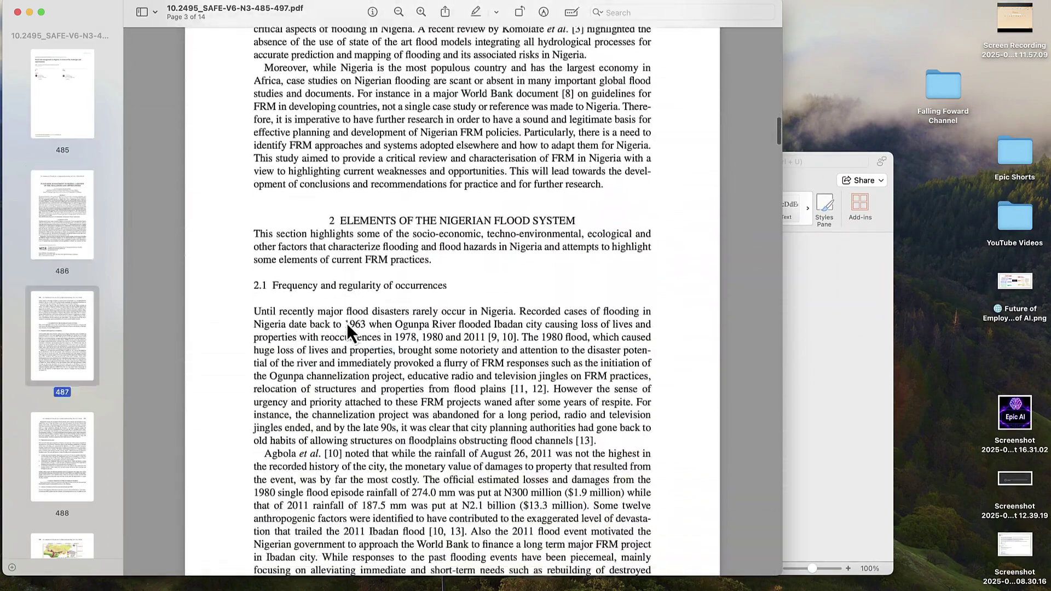
scroll(348, 330, down, 18)
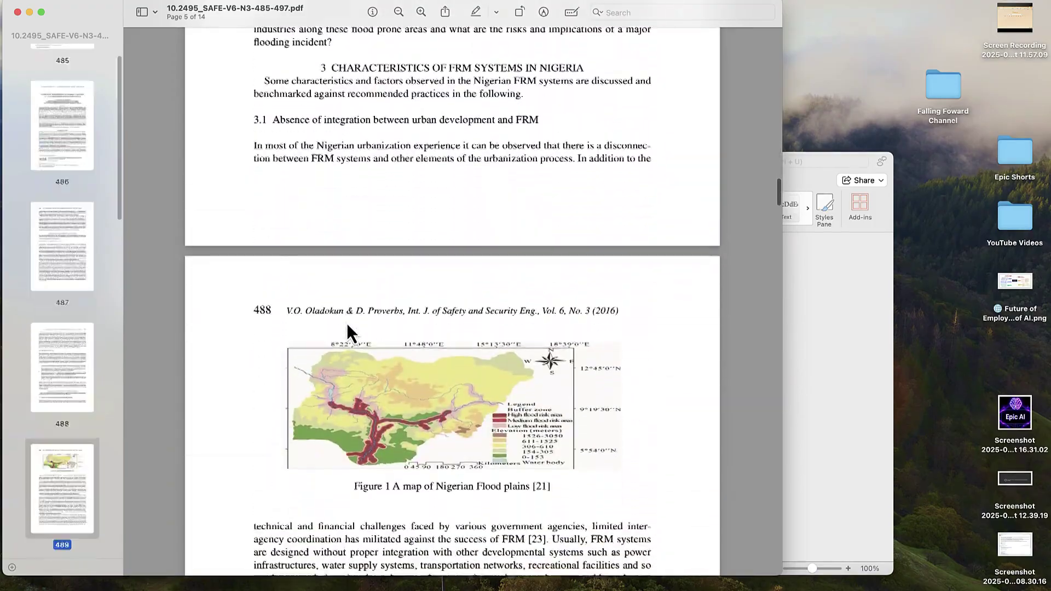
scroll(346, 322, up, 5)
scroll(347, 323, down, 12)
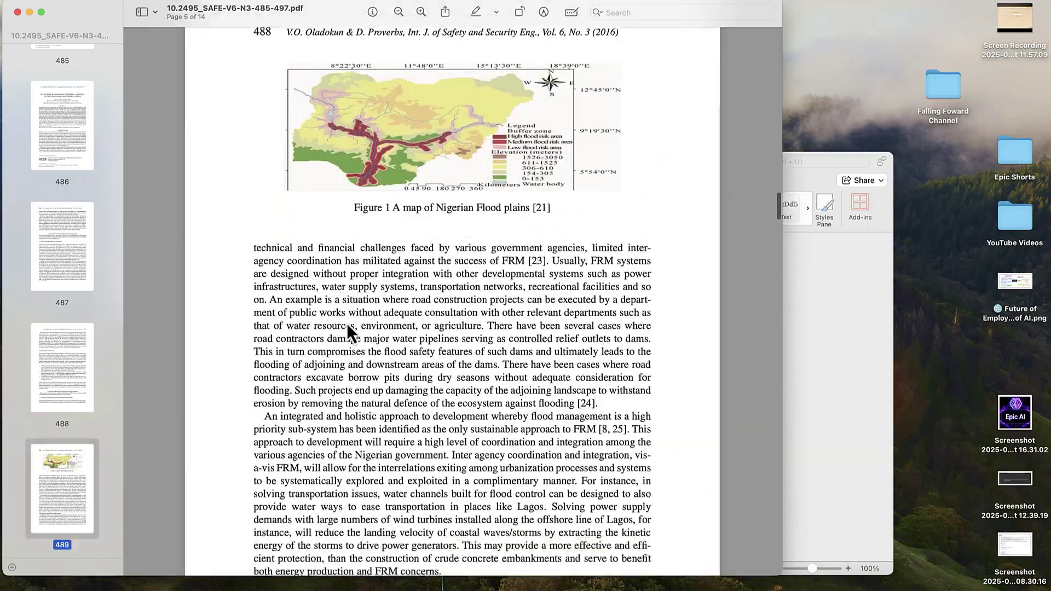
scroll(347, 322, down, 20)
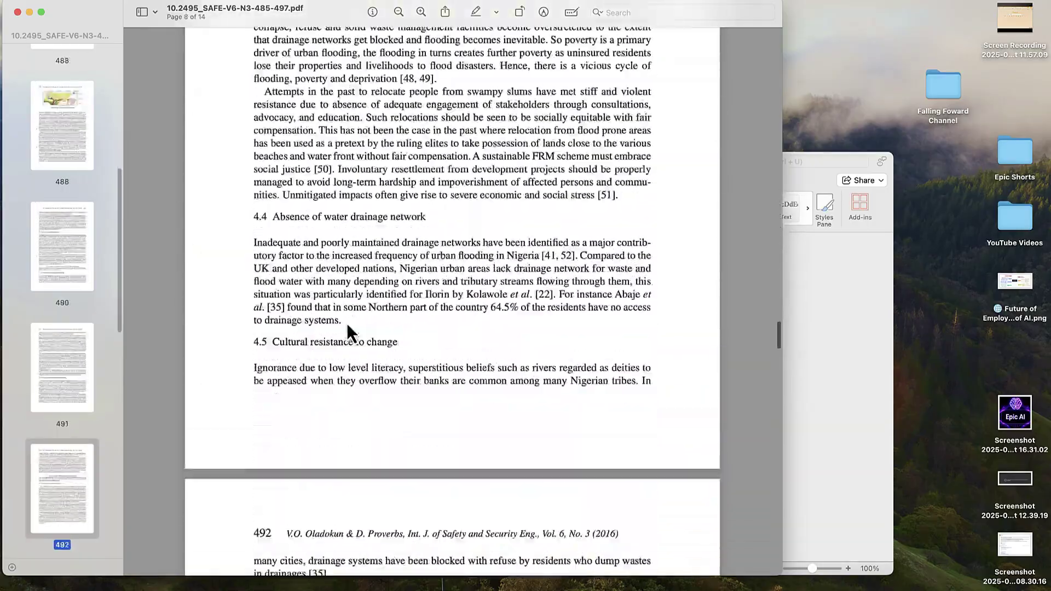
scroll(346, 323, down, 14)
scroll(346, 323, up, 4)
scroll(346, 323, up, 20)
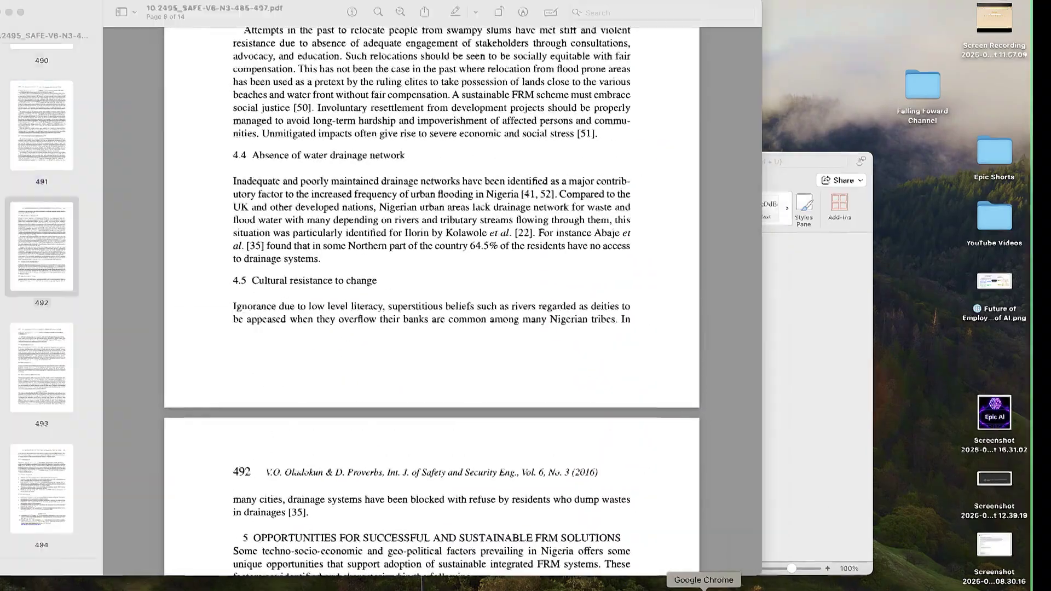
Switch to Chrome and submit "Can you generate 5 slides from this research article include the major sections of the paper" with 10.2495_SAFE-V6-N3-485-497.pdf attached
click(703, 588)
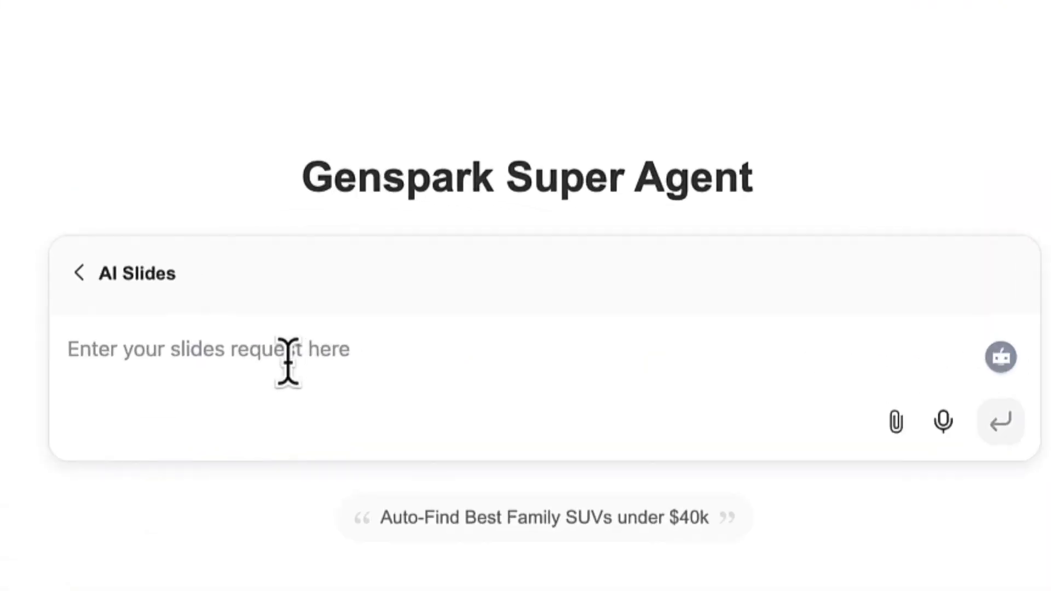
text(Can you generate 5 slides from this research article include the major sections of the paper)
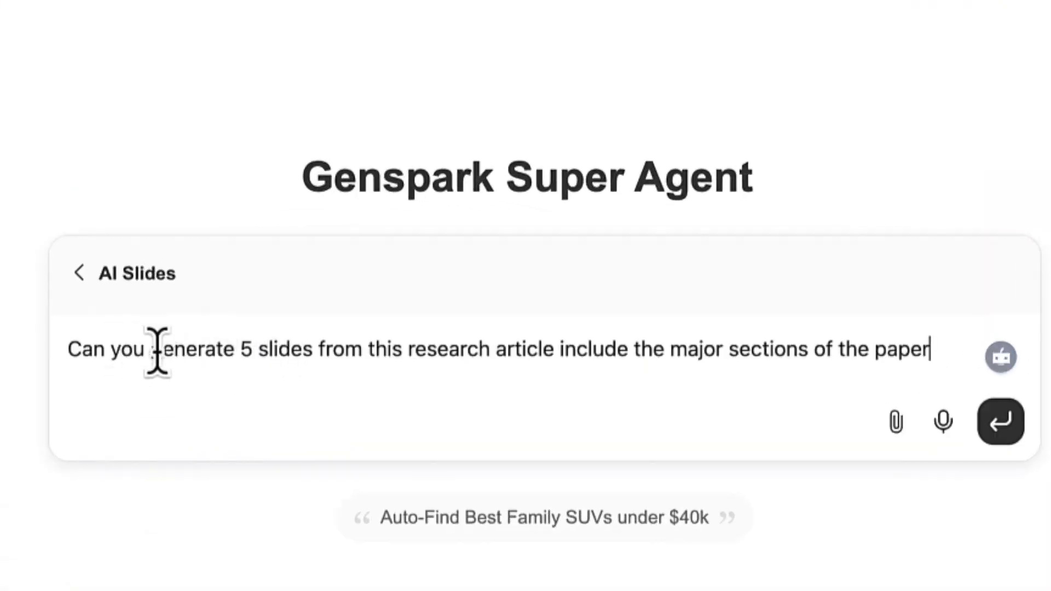
click(897, 424)
click(779, 165)
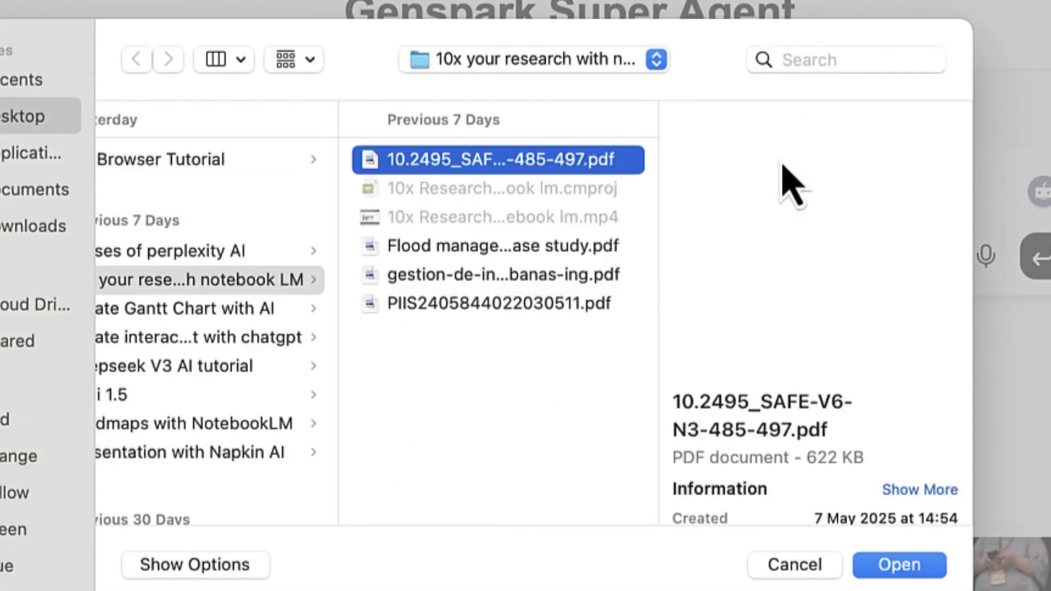
click(878, 567)
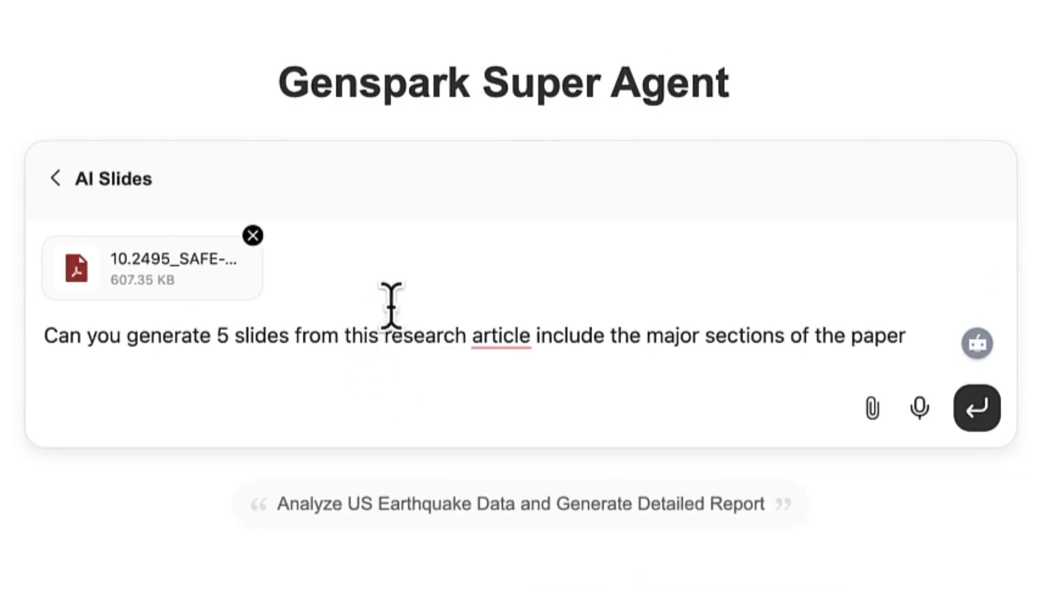
click(988, 424)
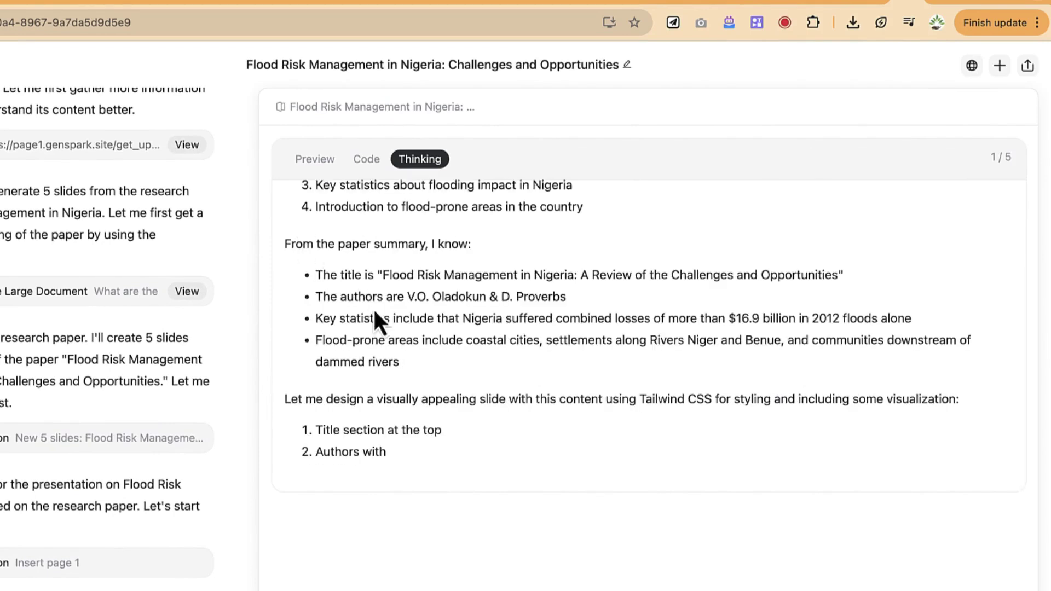
Review the agent's slide-by-slide summary and work log, and examine the five generated slides on flood risk management
scroll(392, 309, up, 5)
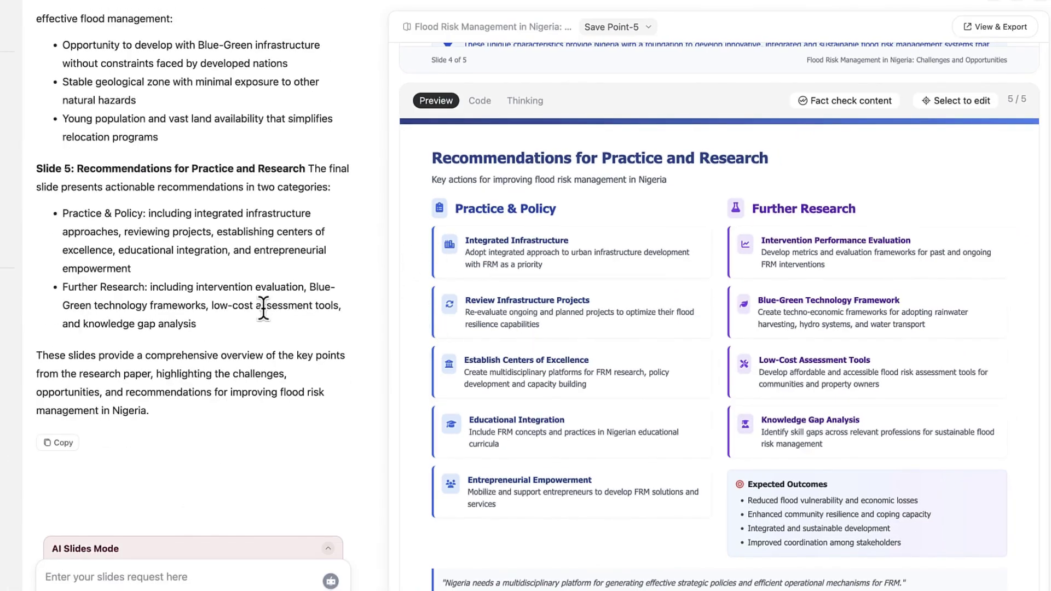
scroll(212, 260, up, 3)
scroll(213, 260, up, 9)
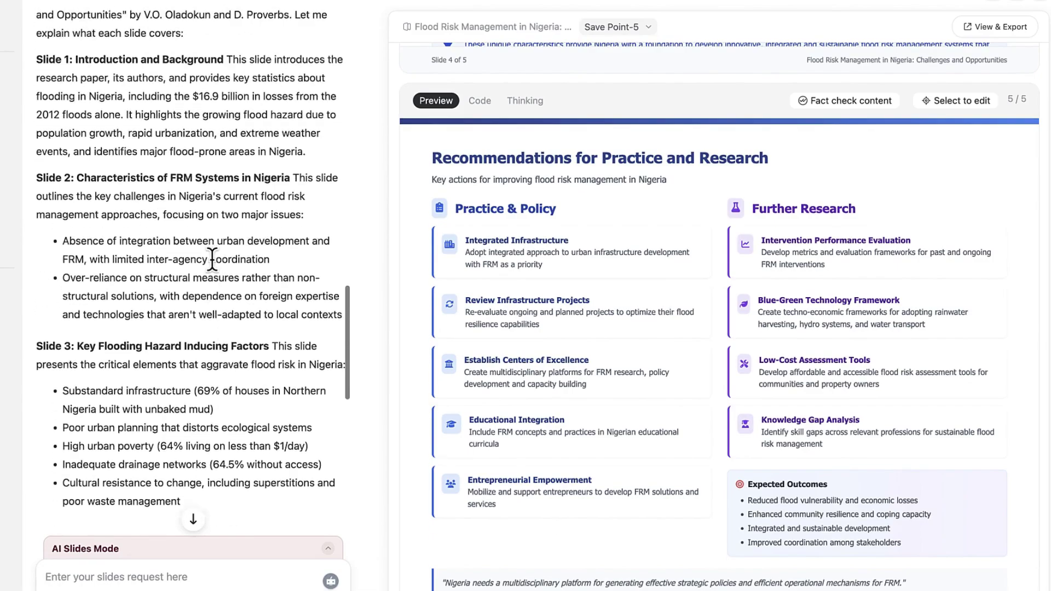
scroll(212, 260, up, 15)
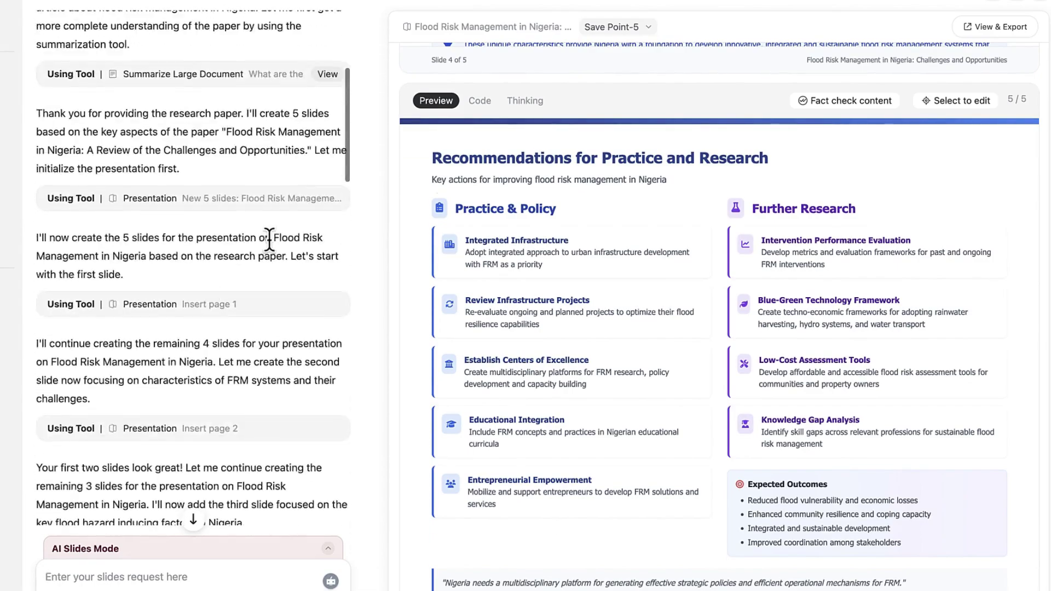
scroll(827, 157, up, 20)
scroll(826, 157, down, 8)
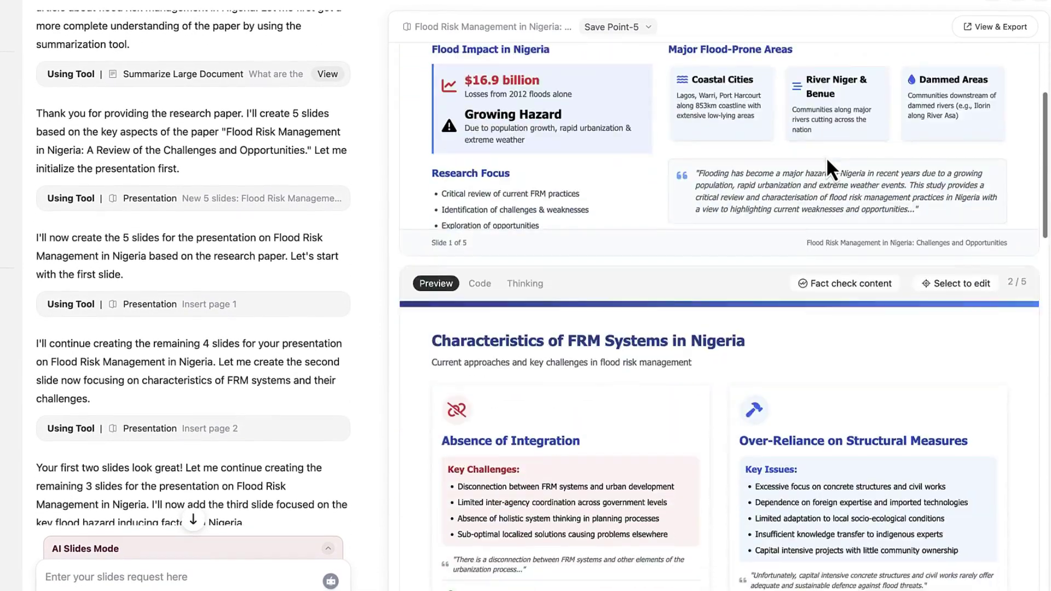
scroll(826, 156, down, 13)
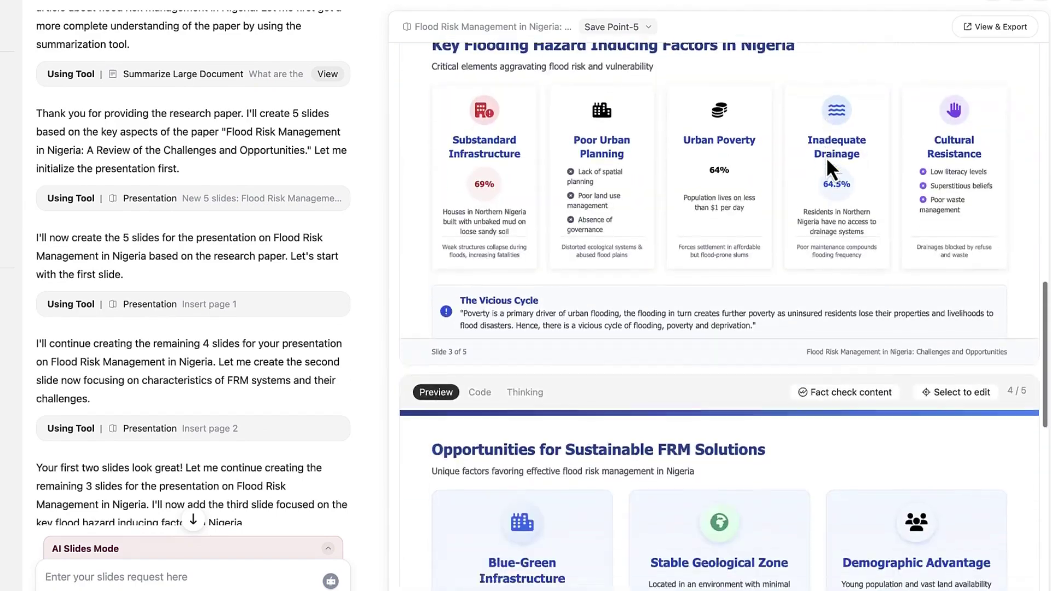
scroll(827, 160, down, 7)
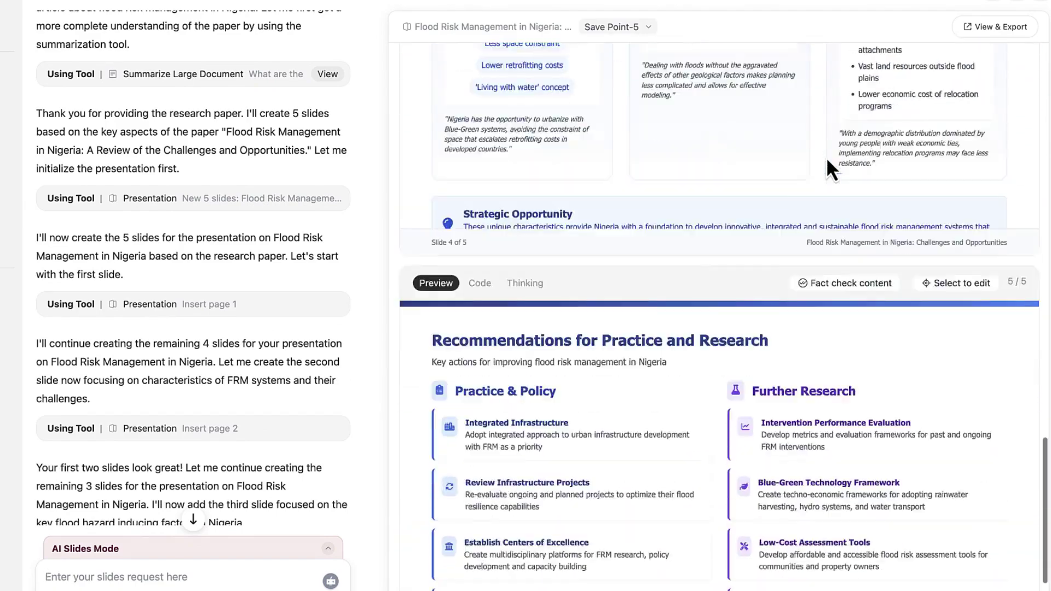
scroll(813, 335, up, 20)
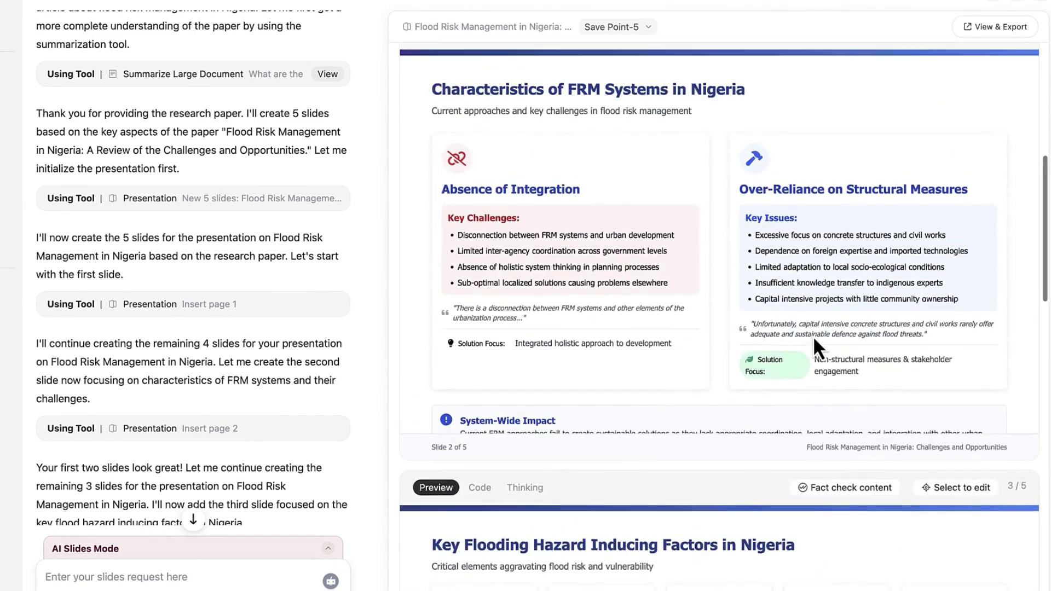
scroll(813, 336, up, 1)
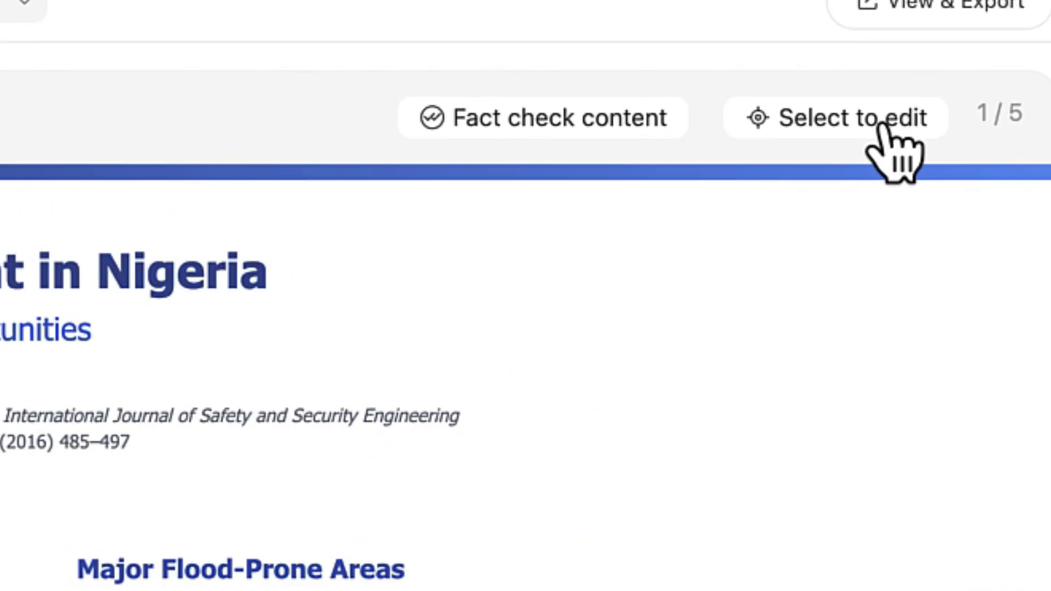
Enable element editing on slide 1, select the title "Flood Risk Management in Nigeria" and open its font and font size choices
click(883, 127)
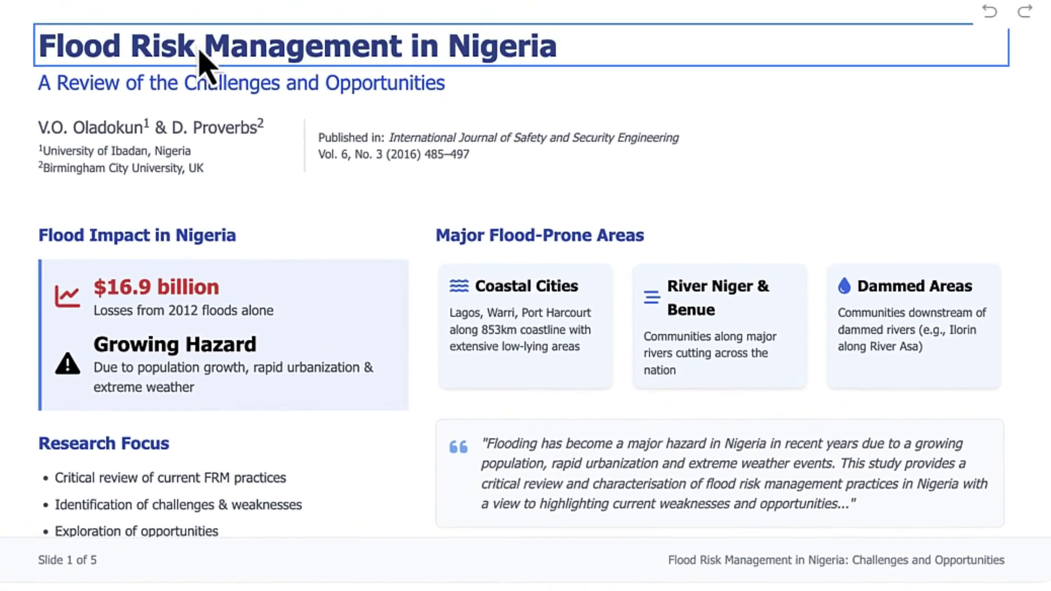
click(199, 55)
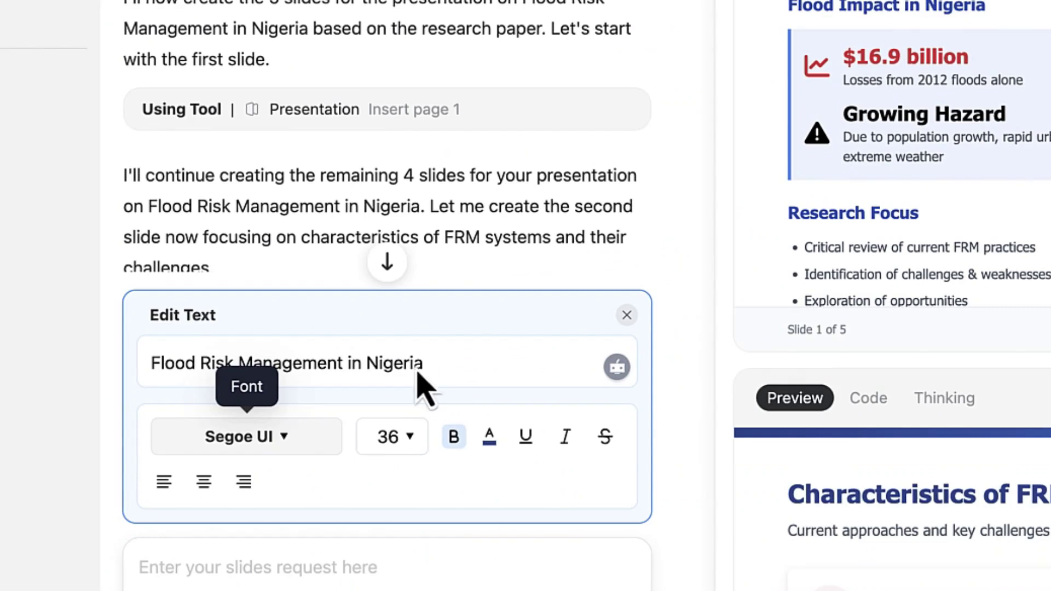
click(276, 440)
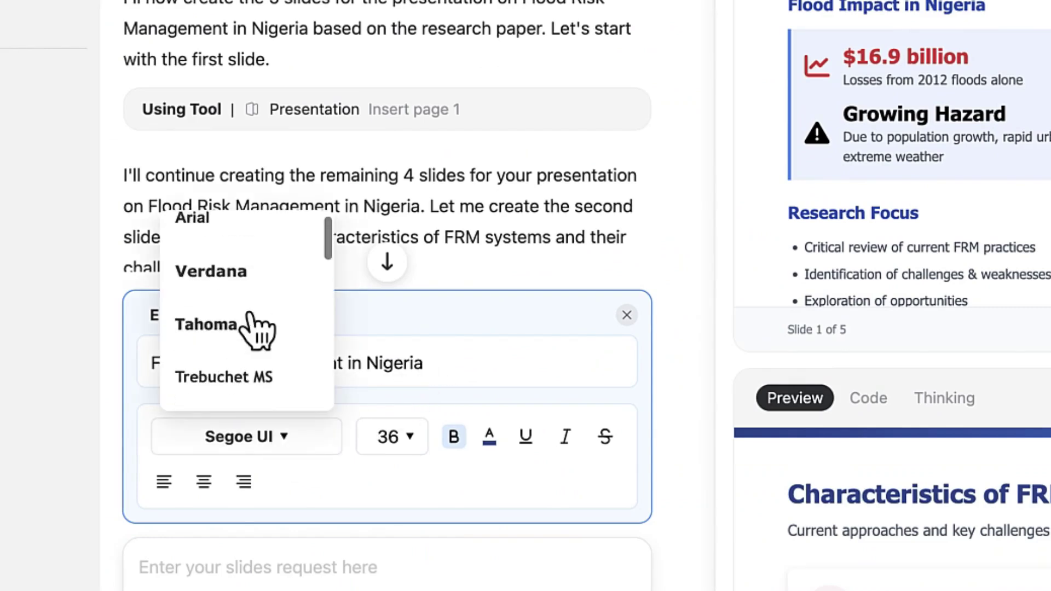
click(404, 444)
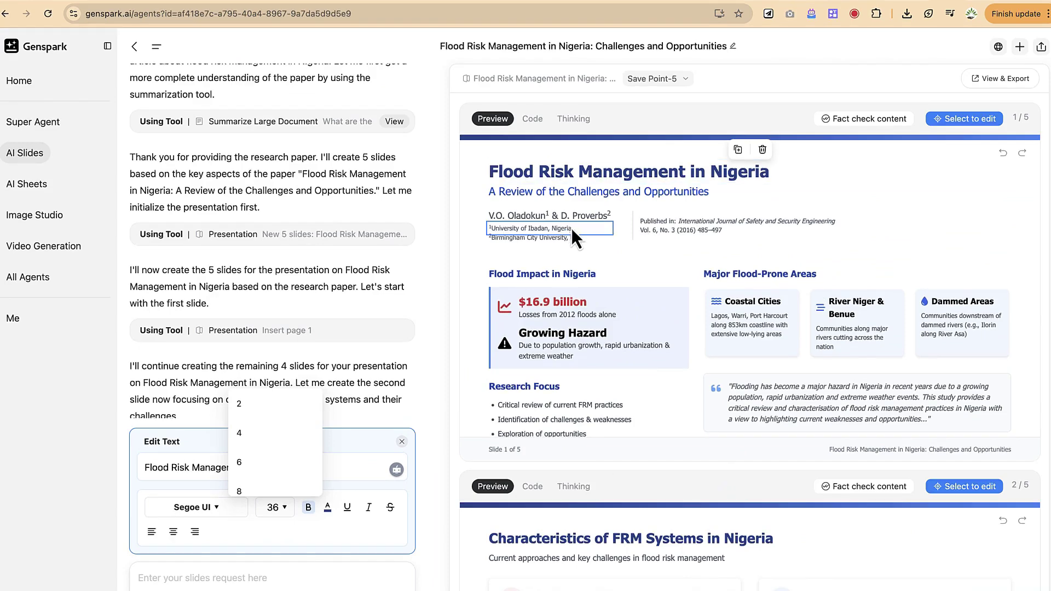
Select the first university affiliation, the Coastal Cities description and the quote on slide 1, and the "Integrated holistic approach to development" text on slide 2
click(571, 227)
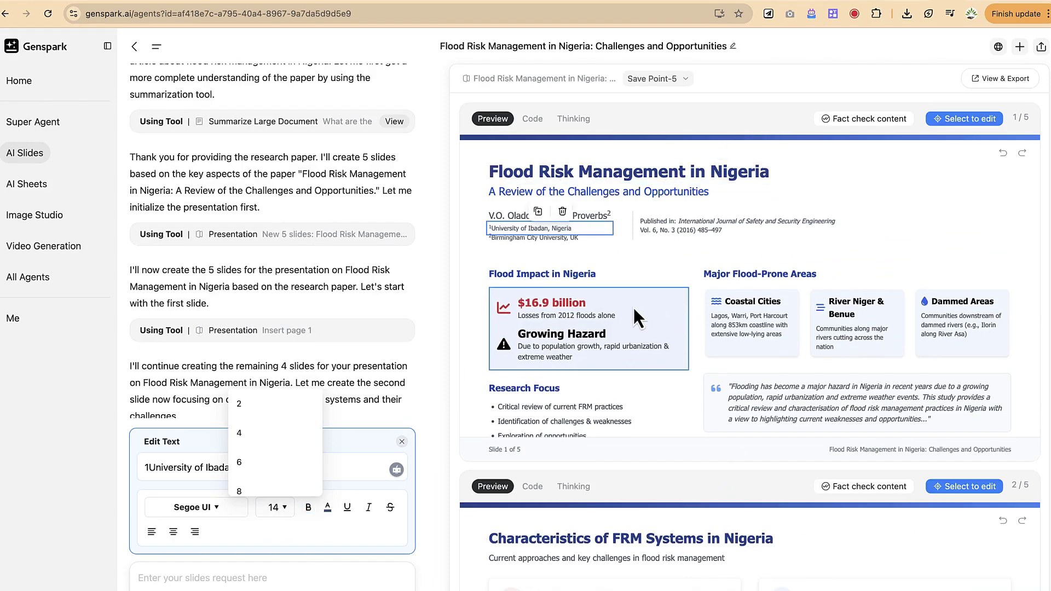
click(738, 328)
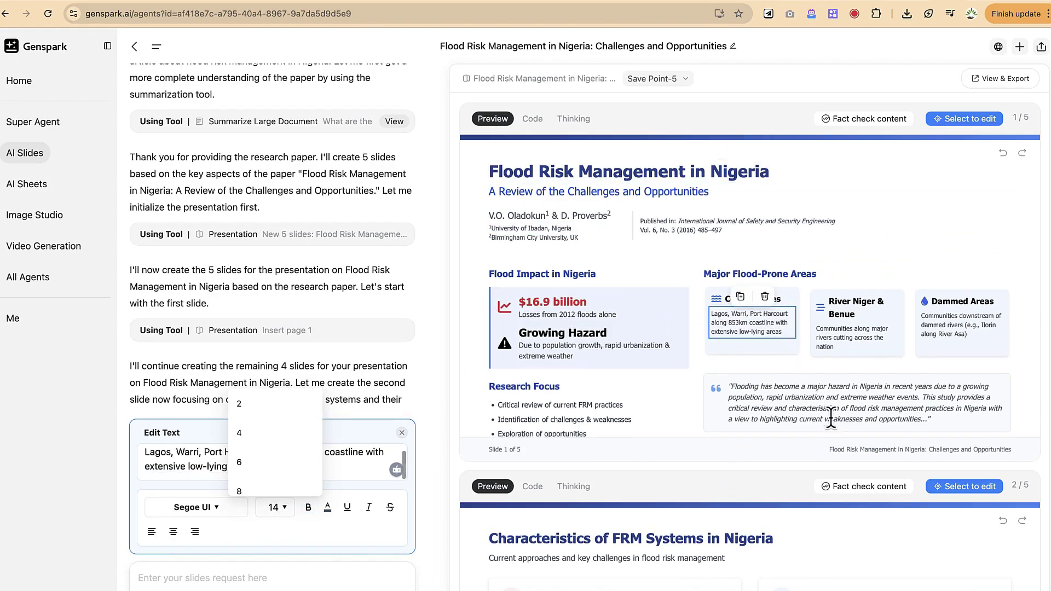
click(816, 397)
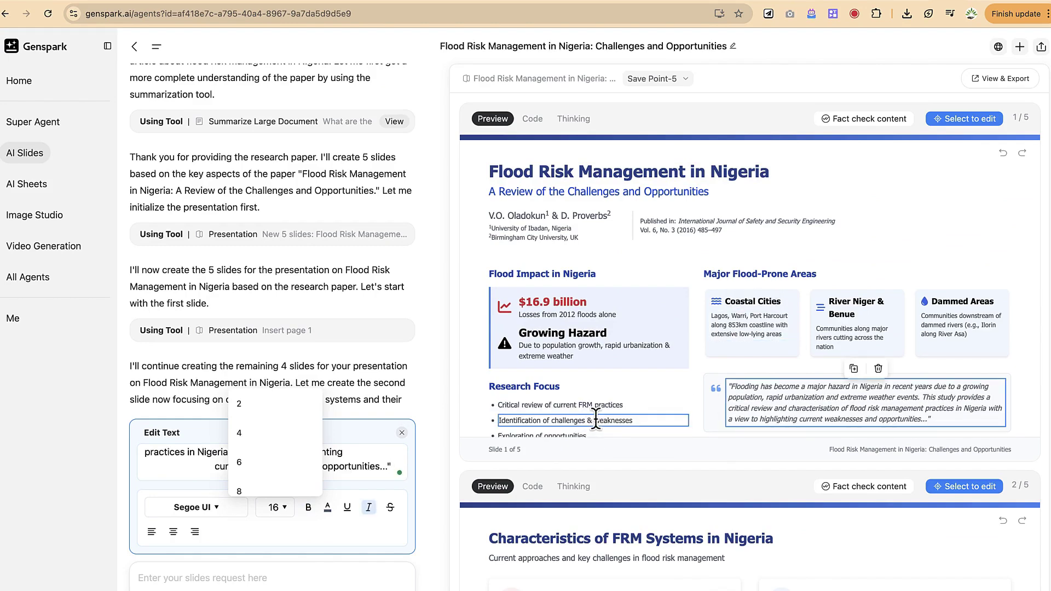
scroll(771, 563, down, 4)
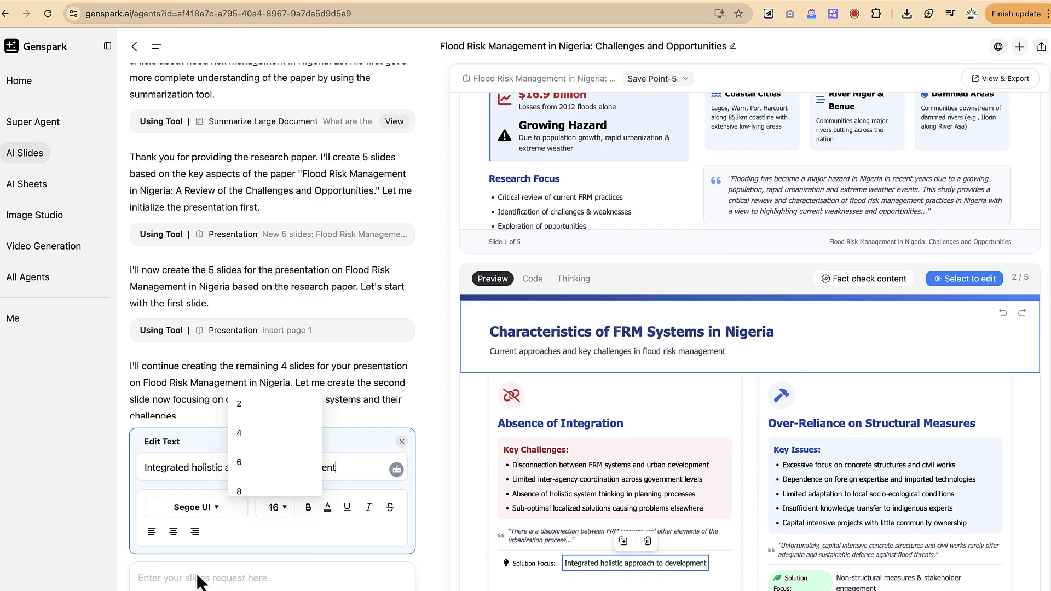
drag(277, 577, 470, 447)
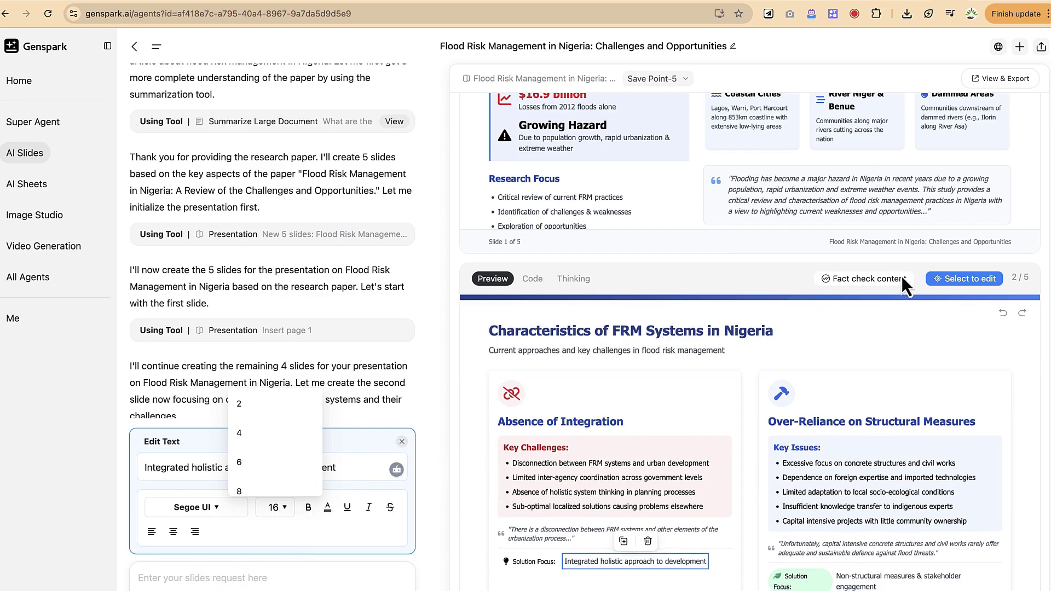
Close the font size choices and prepare a fact-check request for all the content of slide 2
click(925, 309)
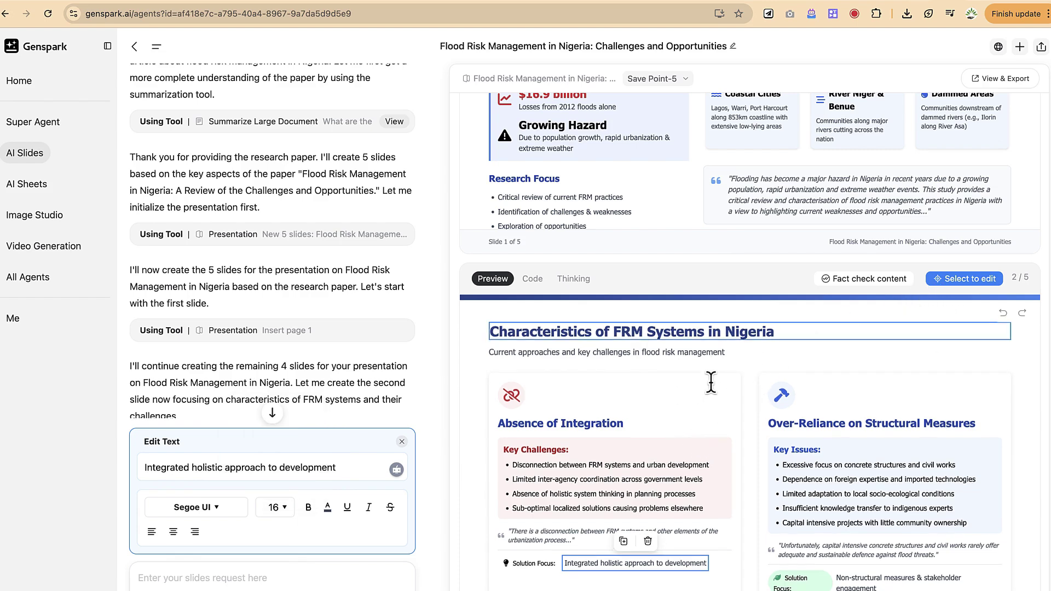
click(858, 282)
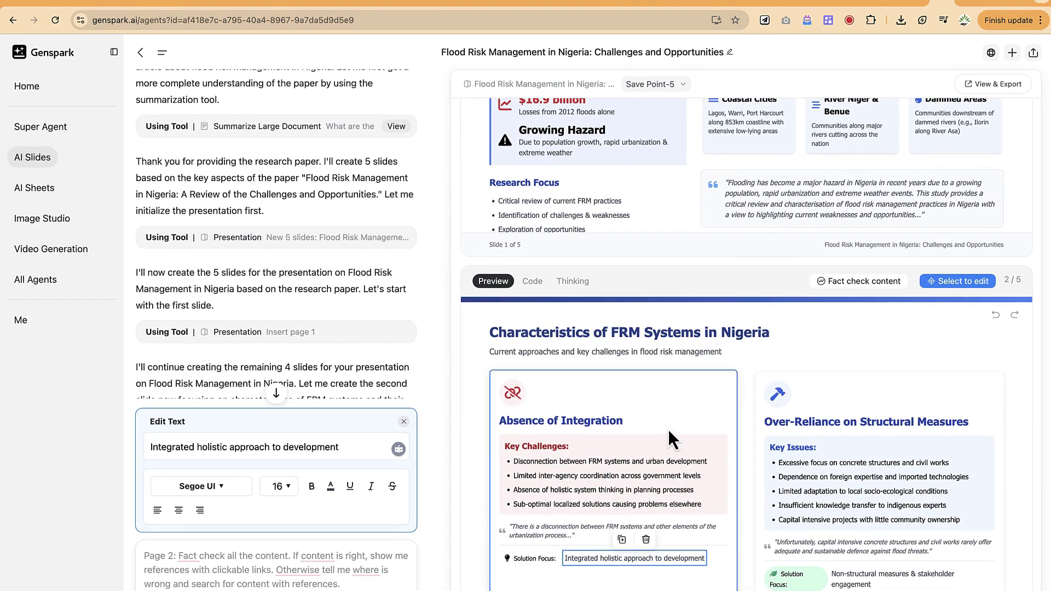
Open the finished presentation in its separate viewing and export page and play the slides
scroll(669, 429, up, 4)
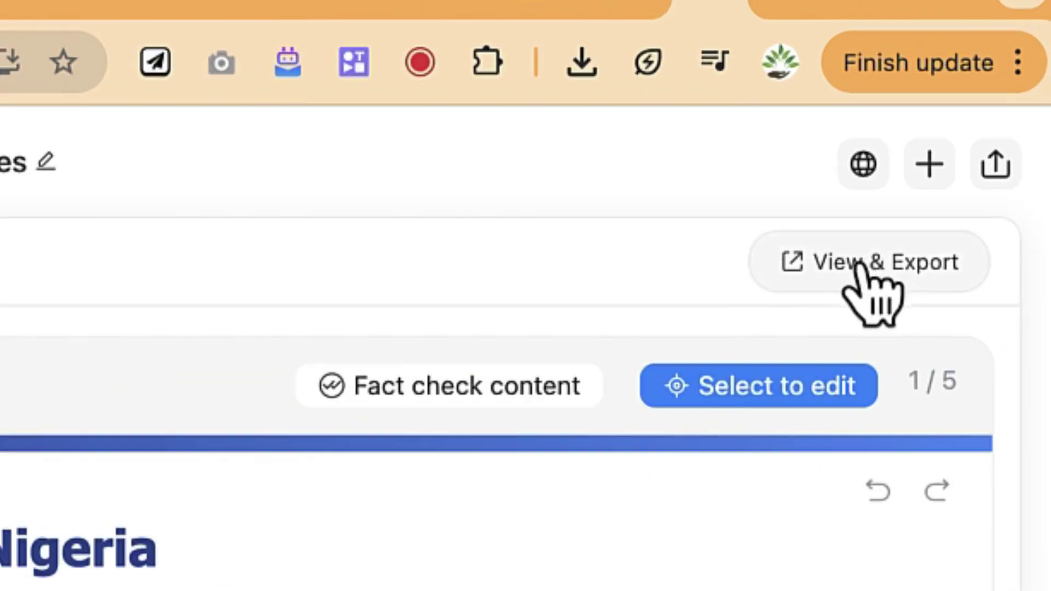
click(881, 256)
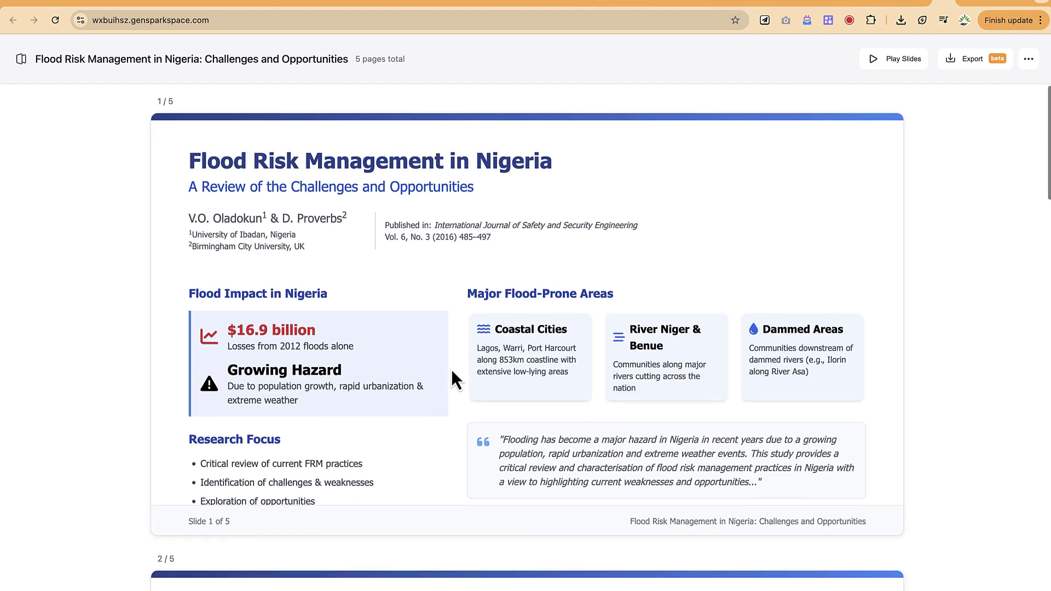
click(887, 60)
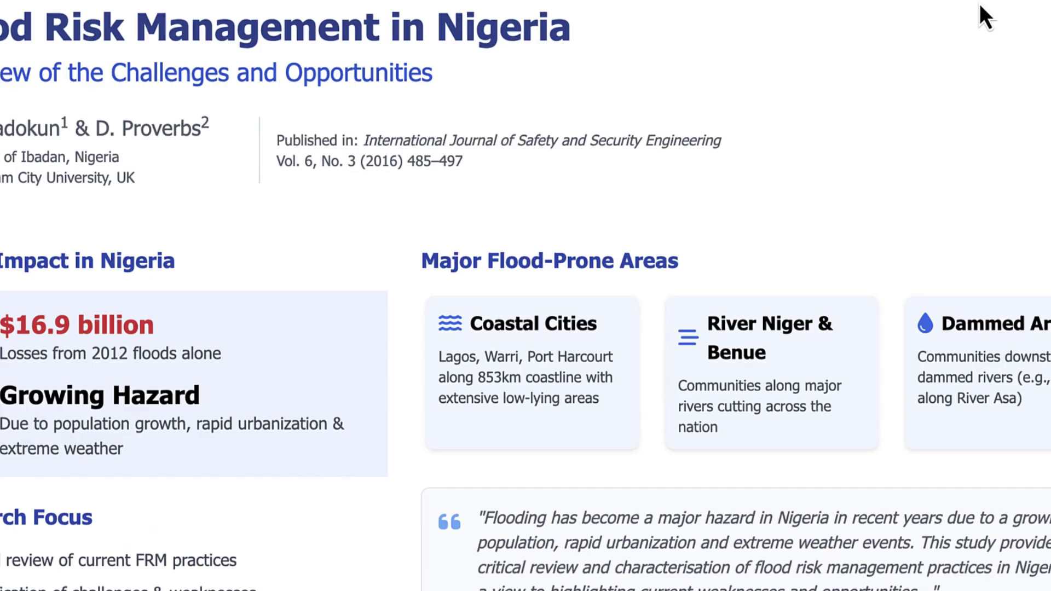
Advance the slide show to the "Recommendations for Practice and Research" slide and leave the full-screen presentation
key(Right)
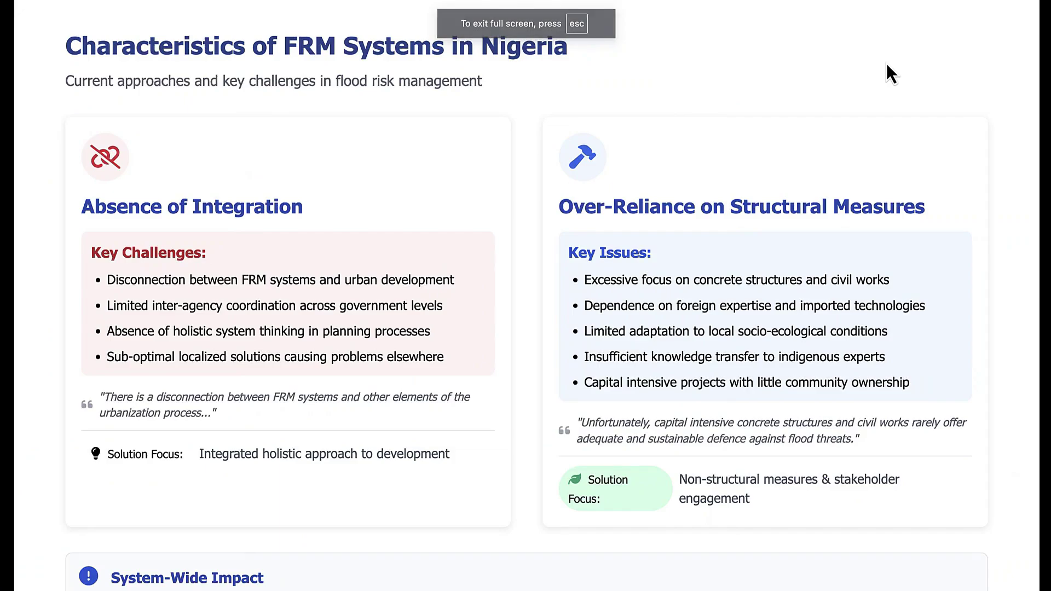
key(Right)
key(Right)
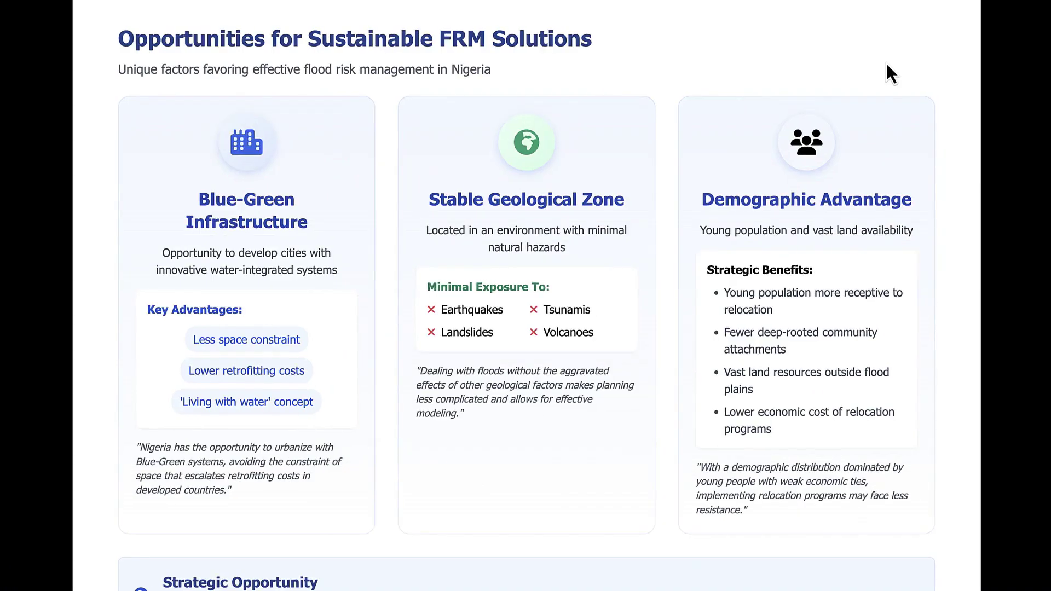
key(Right)
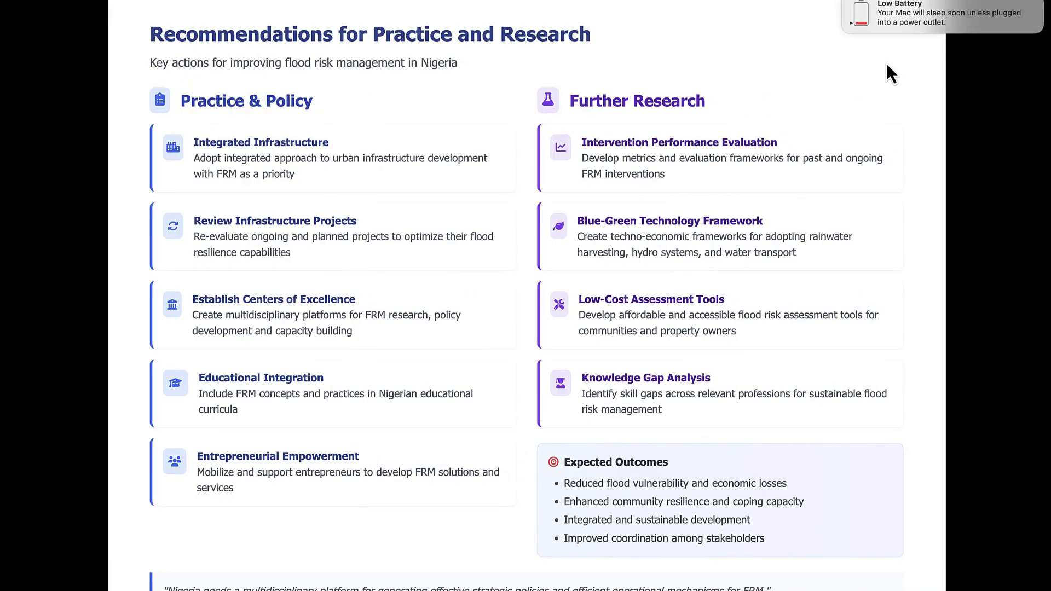
key(Escape)
Export the flood risk presentation as a PPTX file
click(968, 65)
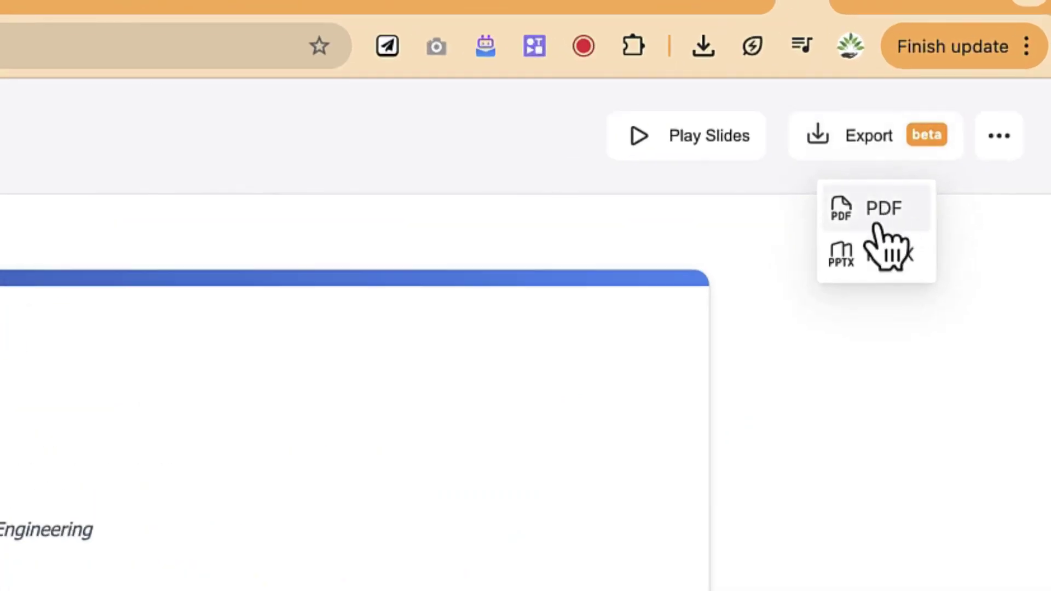
click(881, 257)
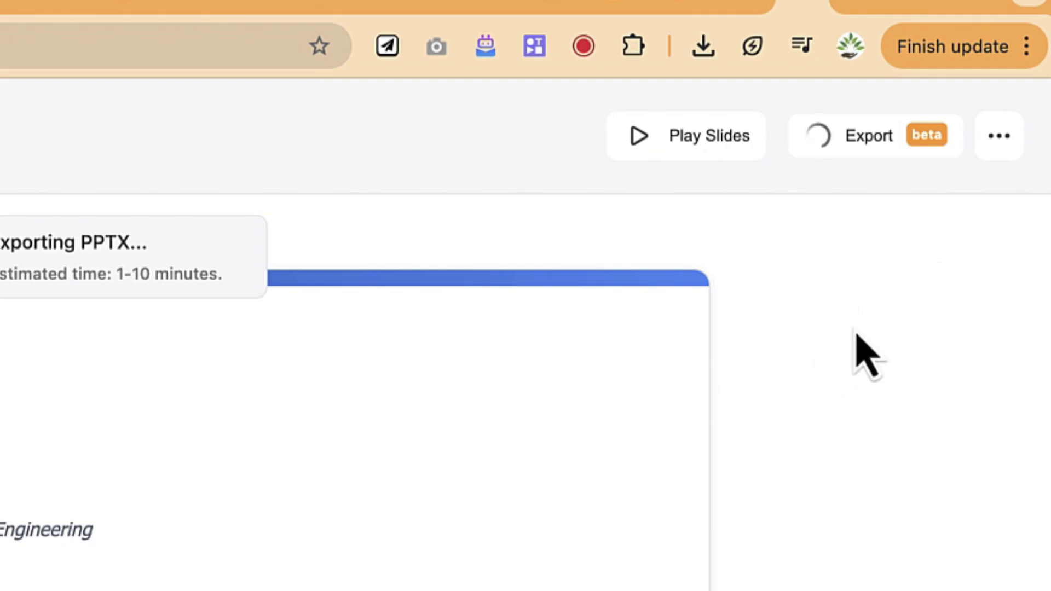
click(995, 140)
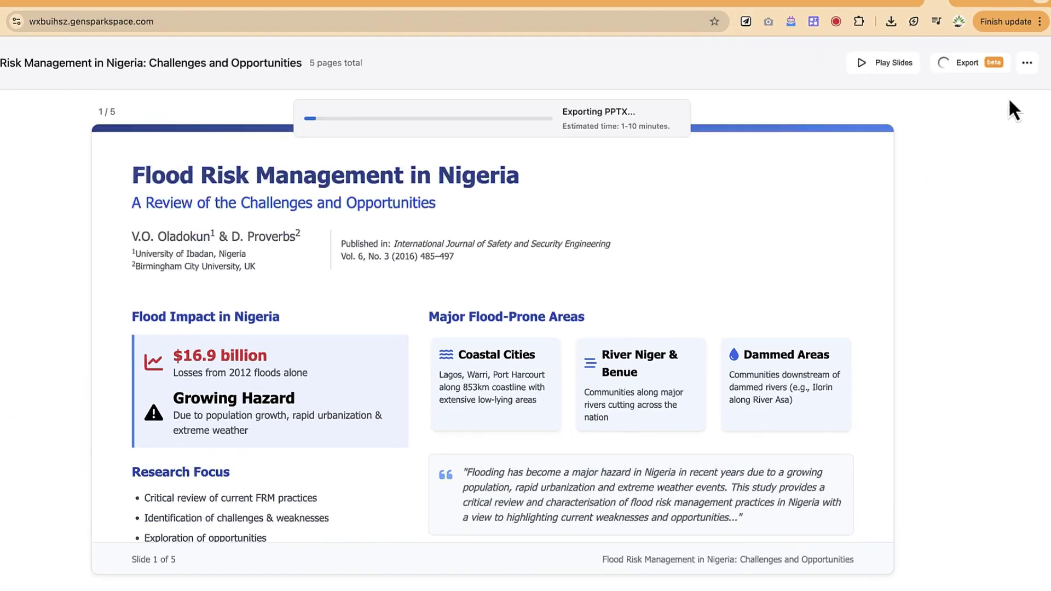
click(999, 135)
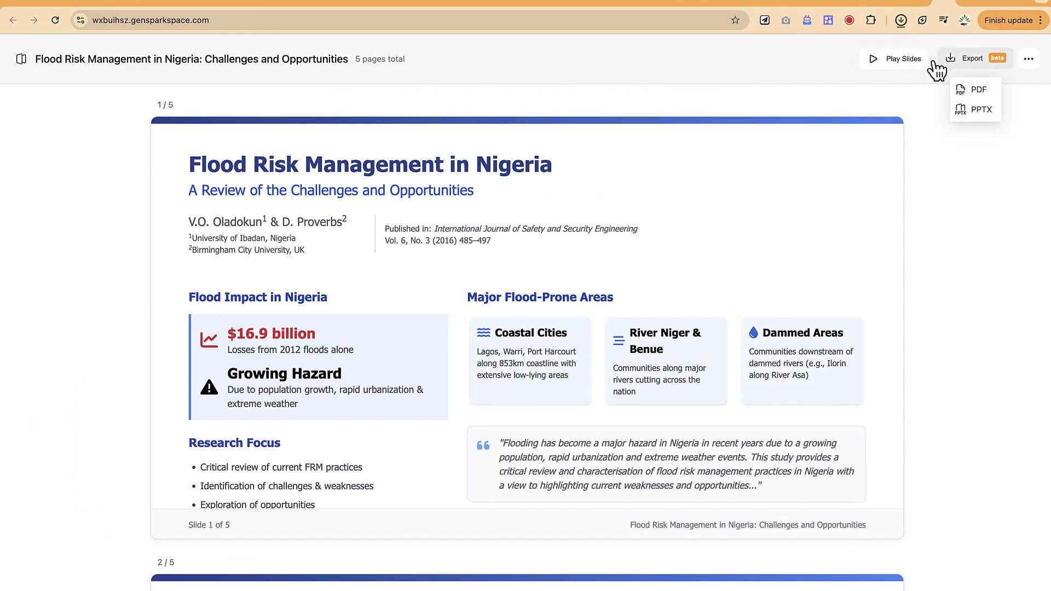
Open the downloaded flood_risk_management PPTX in PowerPoint and view slides 2, 3 and 4
click(904, 25)
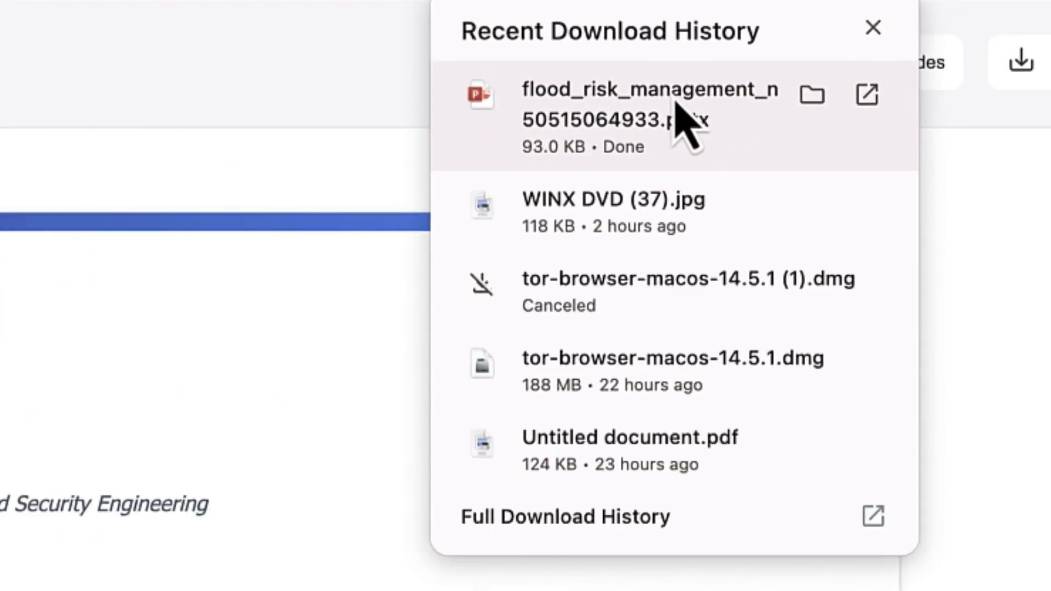
click(679, 104)
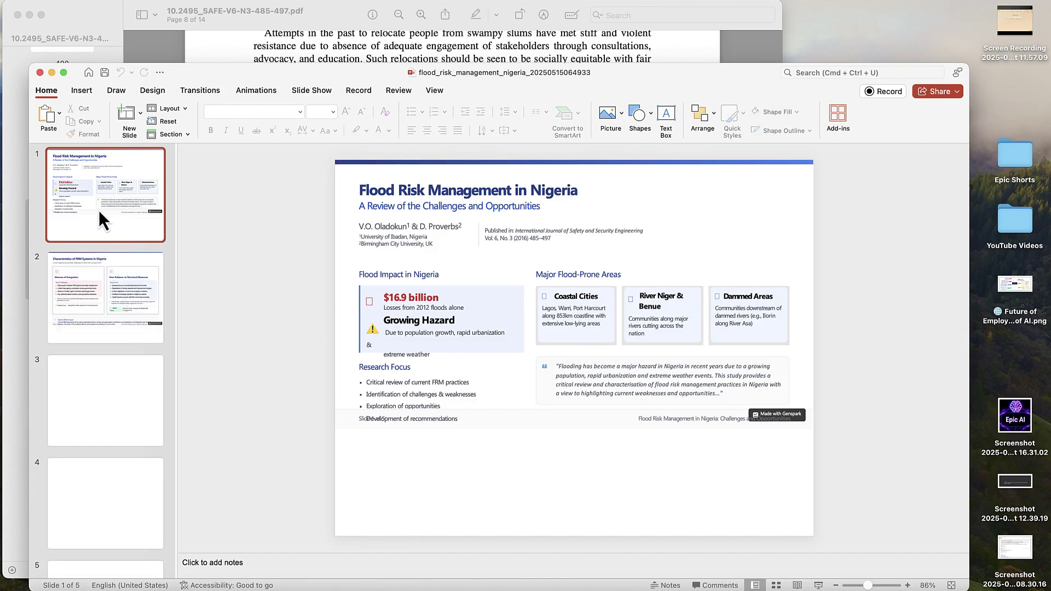
click(110, 322)
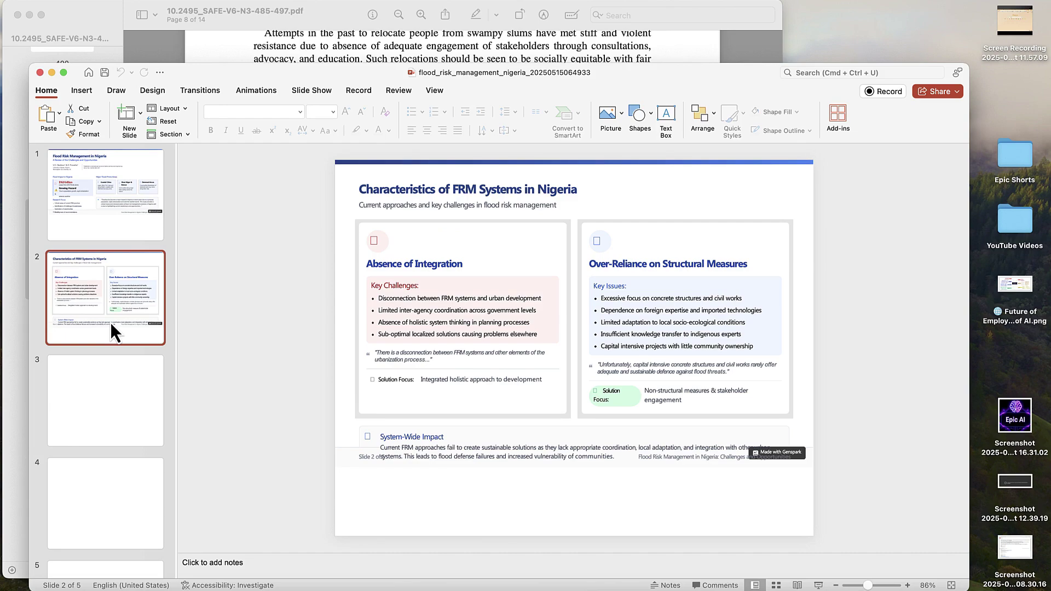
click(108, 404)
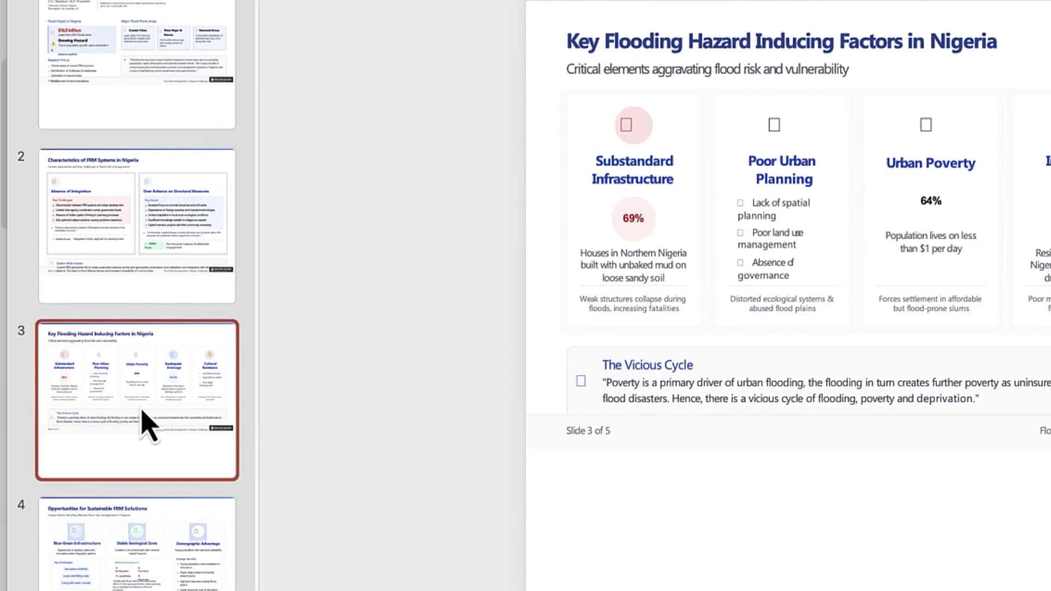
click(145, 578)
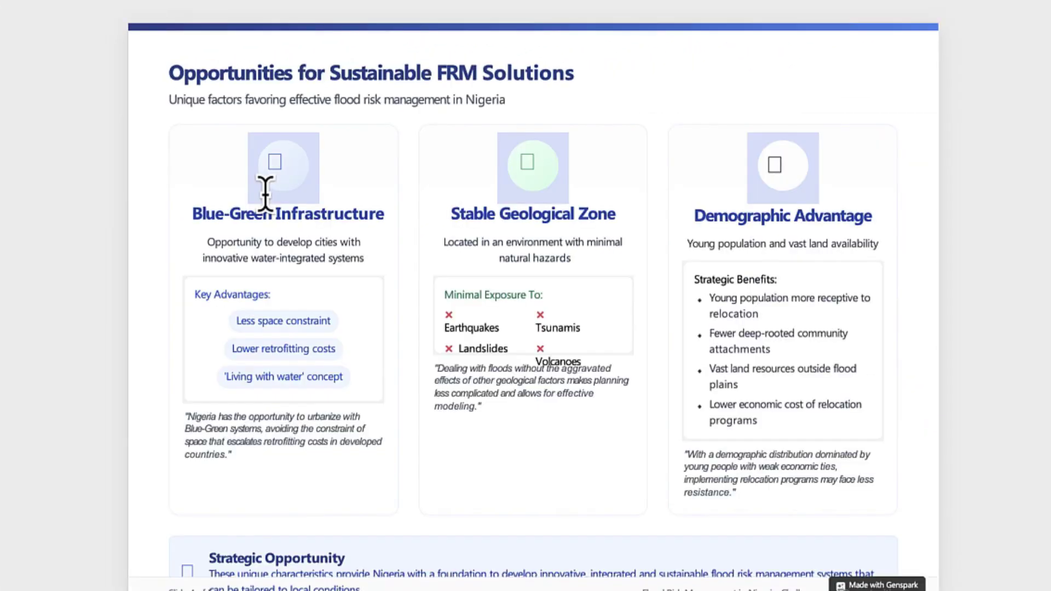
On slide 4, select the "Blue-Green Infrastructure" and "Demographic Advantage" headings, the Stable Geological Zone card and the quote under Blue-Green Infrastructure to check they are editable
click(264, 212)
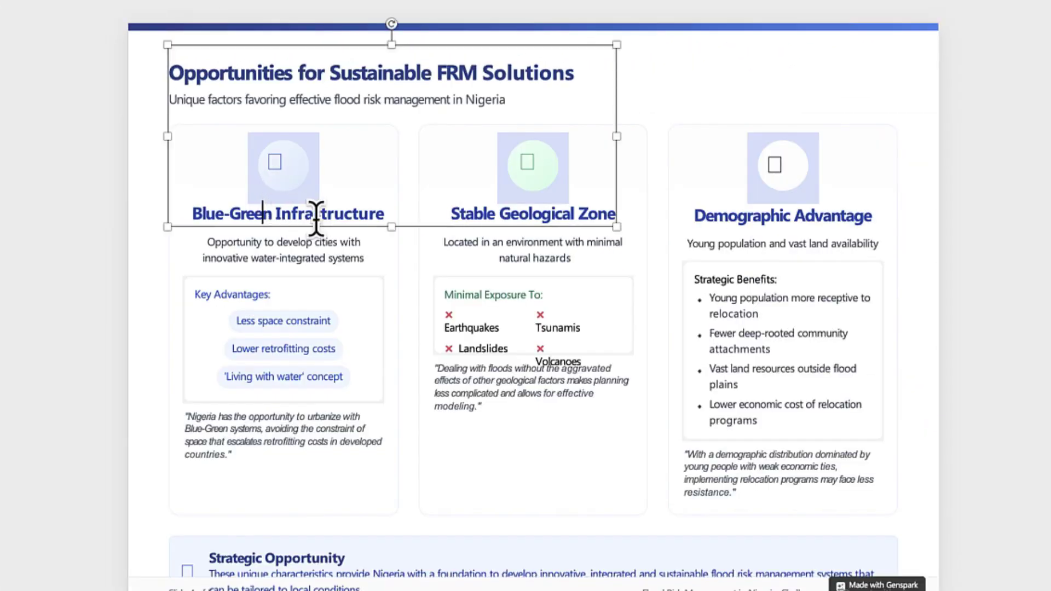
click(712, 207)
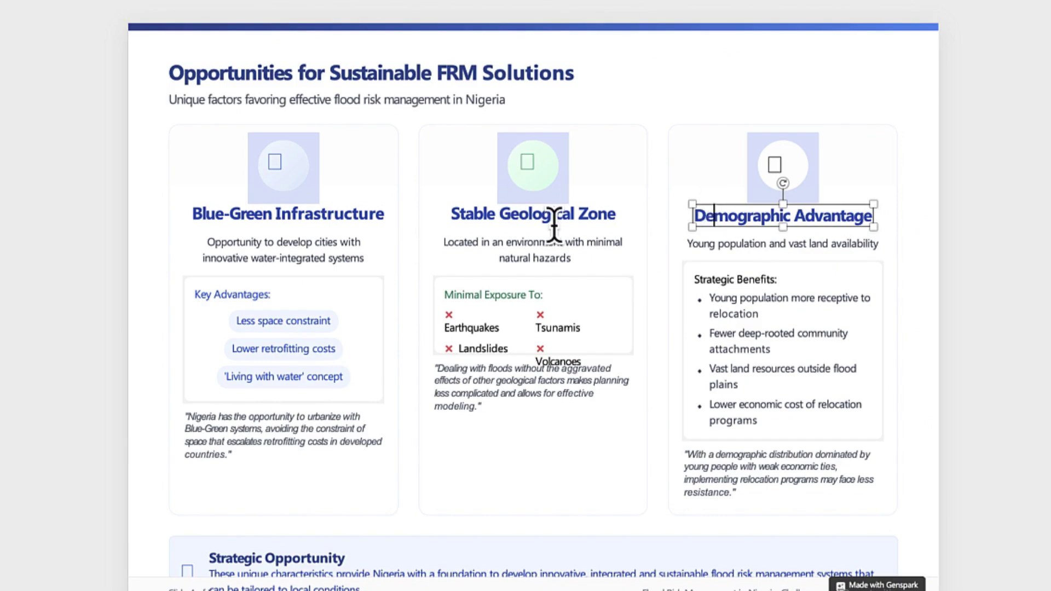
click(557, 234)
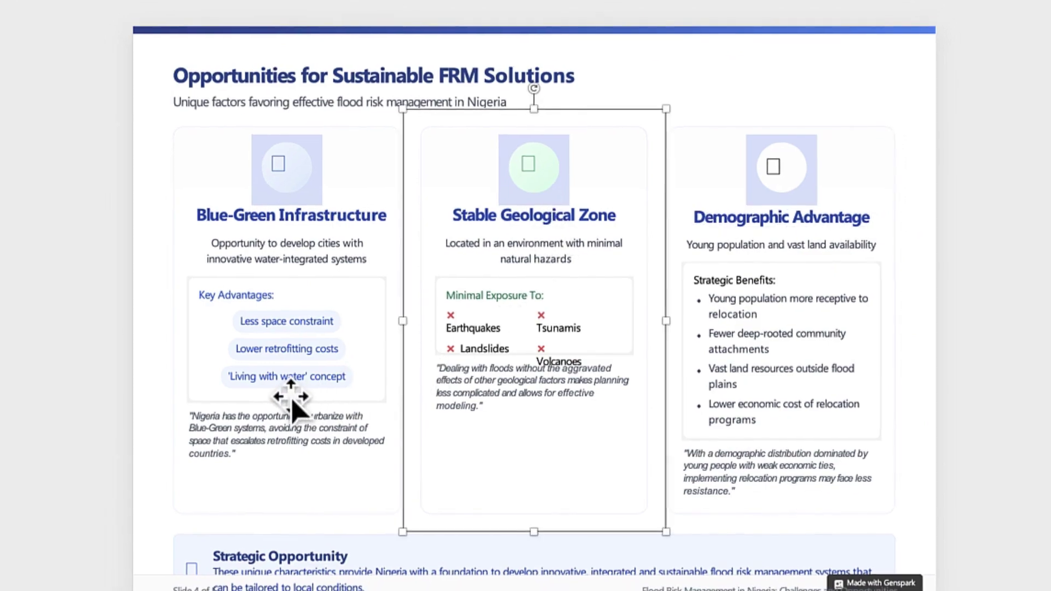
click(295, 401)
click(295, 429)
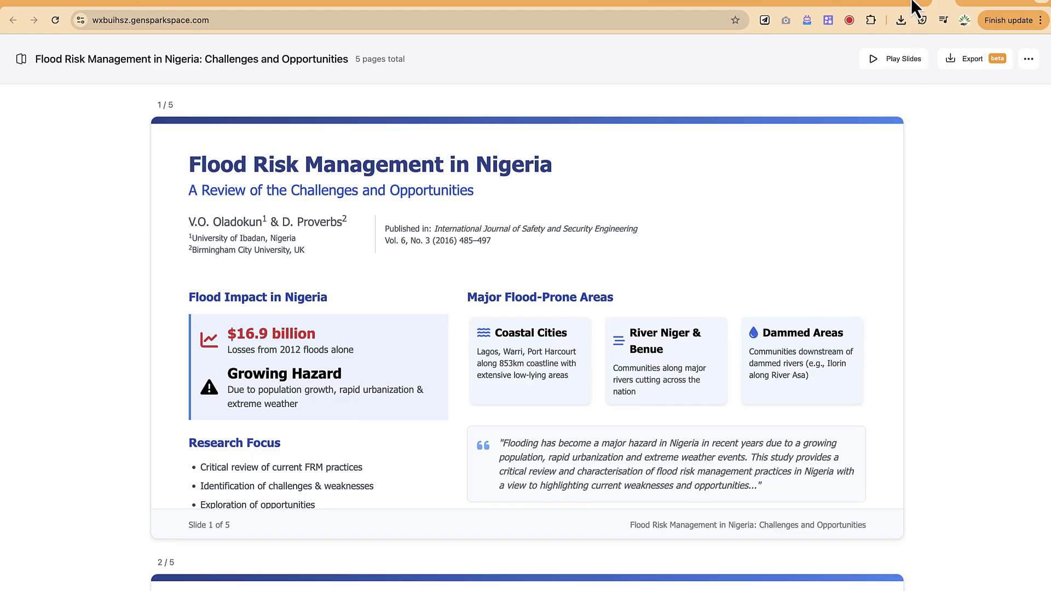
Switch back to Genspark in the browser, open its pricing page, review the plans and feature comparison, and show monthly billing
click(913, 4)
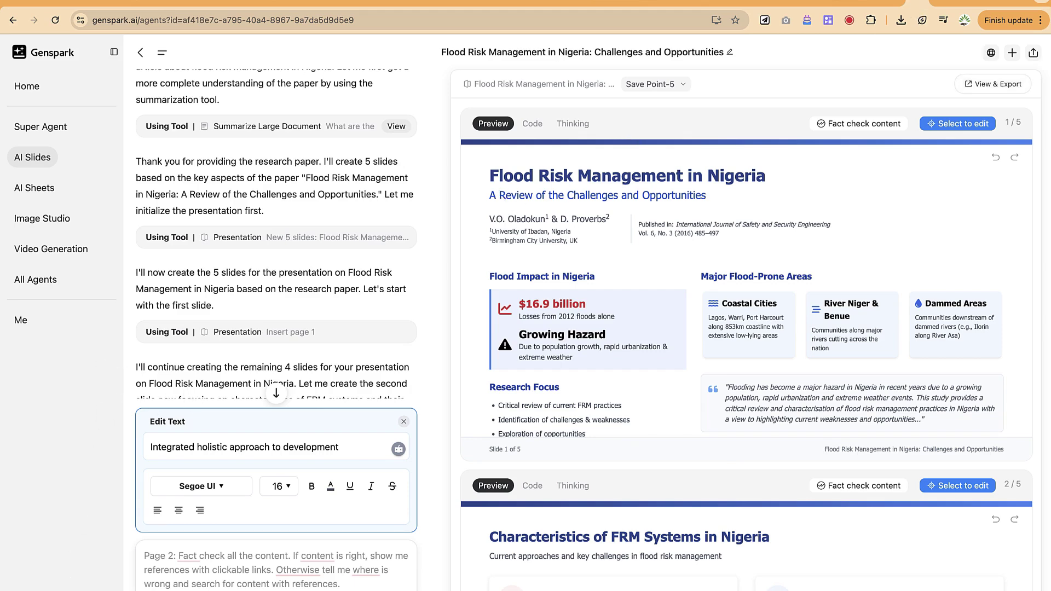
click(68, 251)
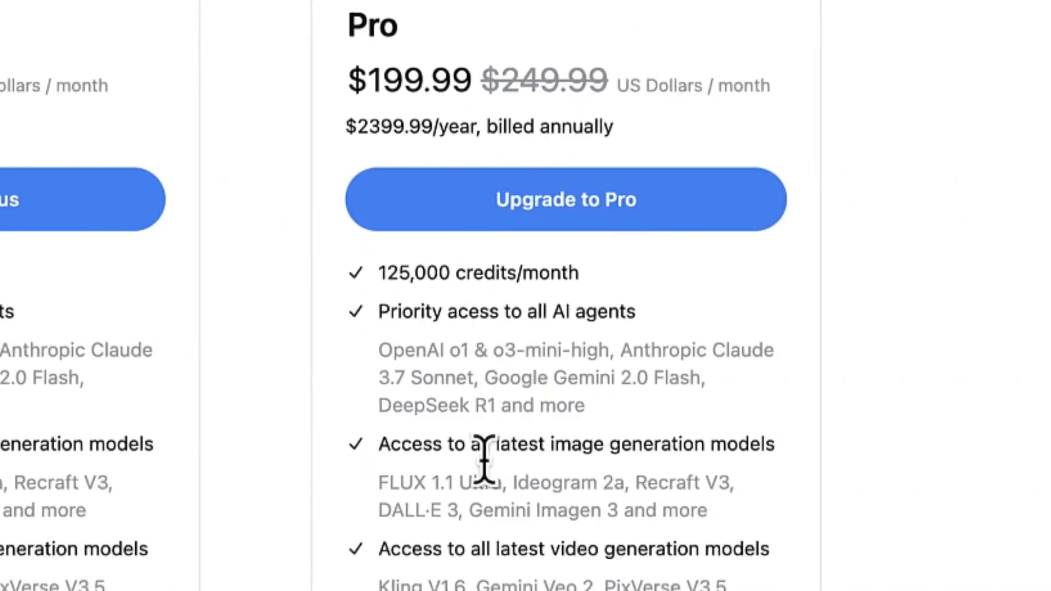
scroll(213, 569, down, 3)
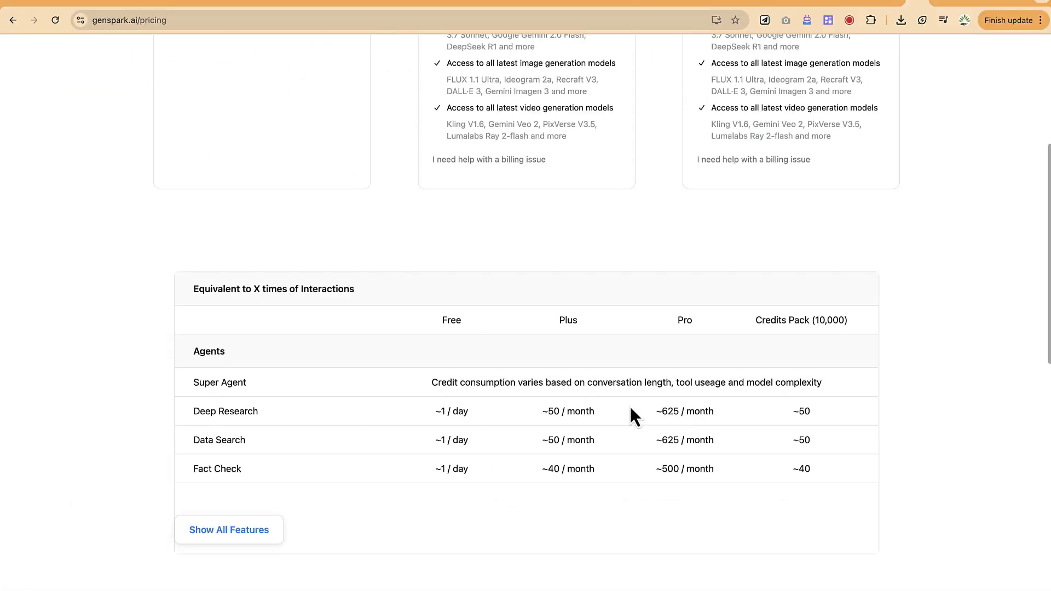
scroll(631, 410, up, 5)
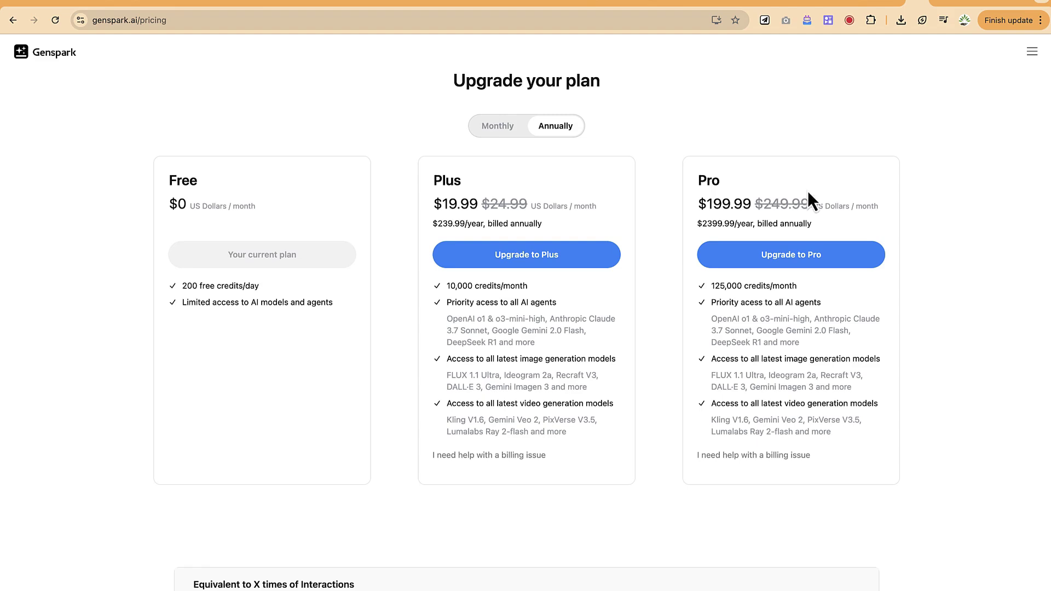
click(550, 131)
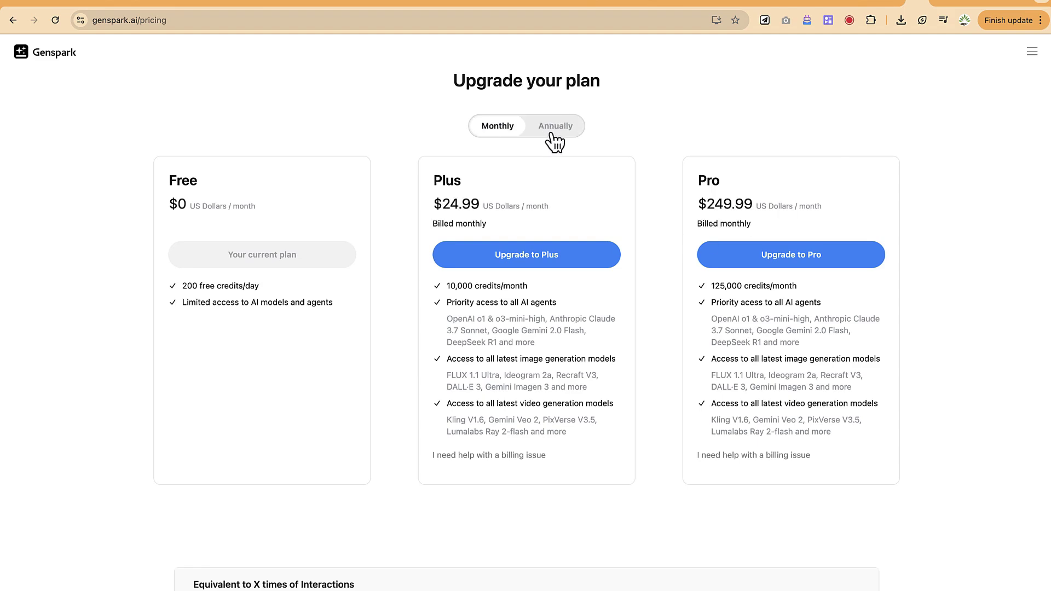